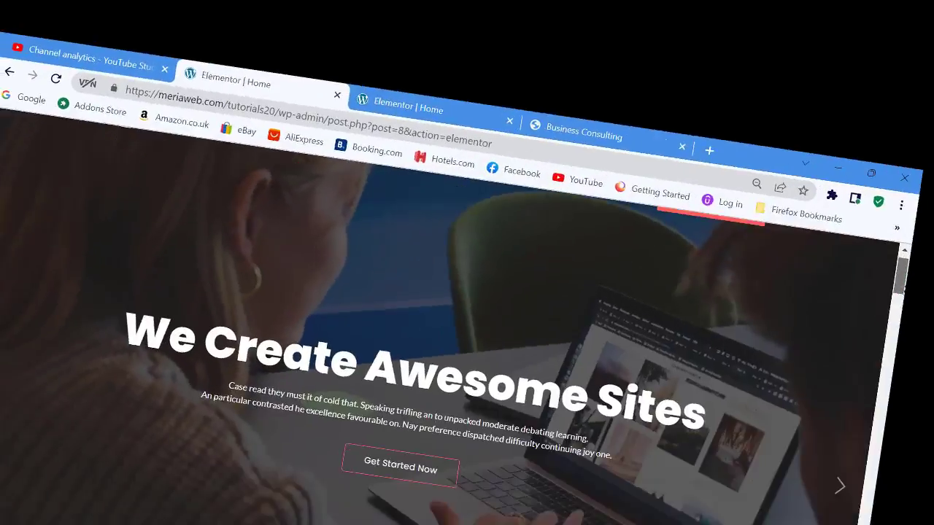
scroll(467, 270, "down", 10)
scroll(467, 270, "down", 15)
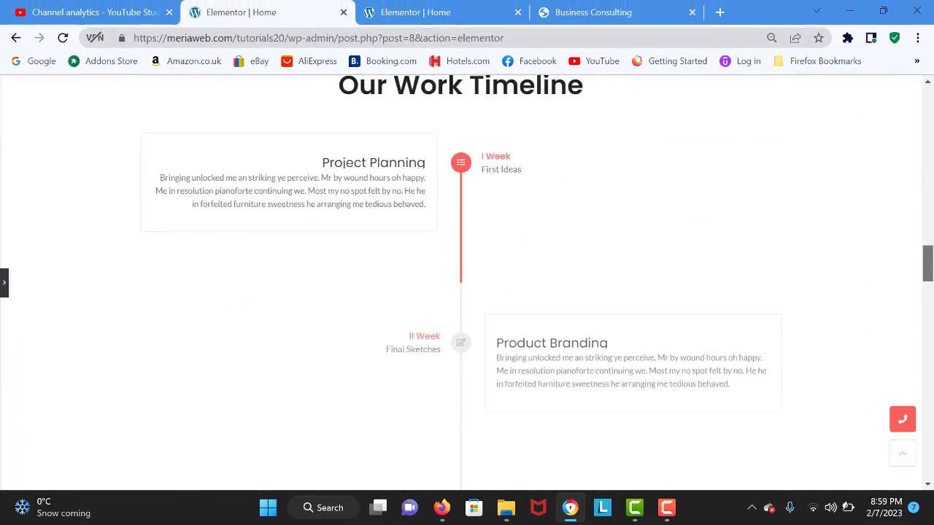
scroll(467, 270, "down", 10)
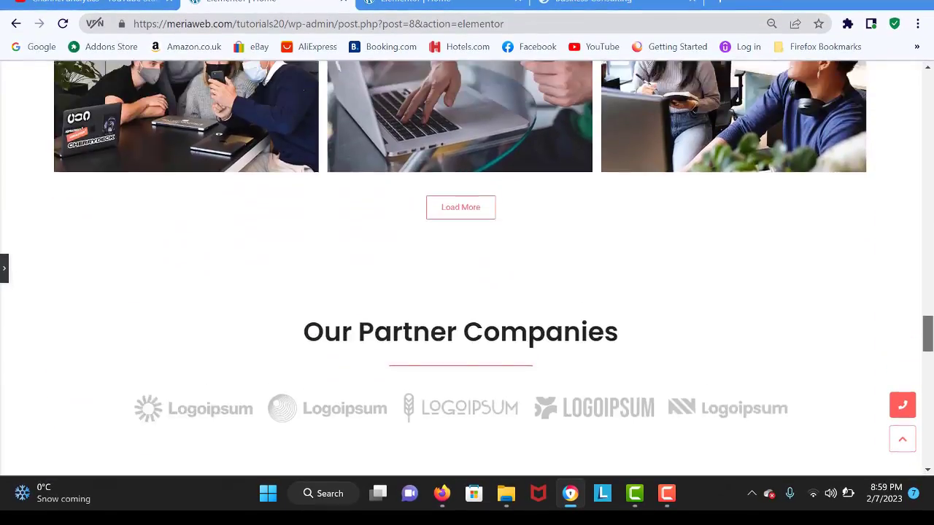
left_click_drag(926, 332, 927, 82)
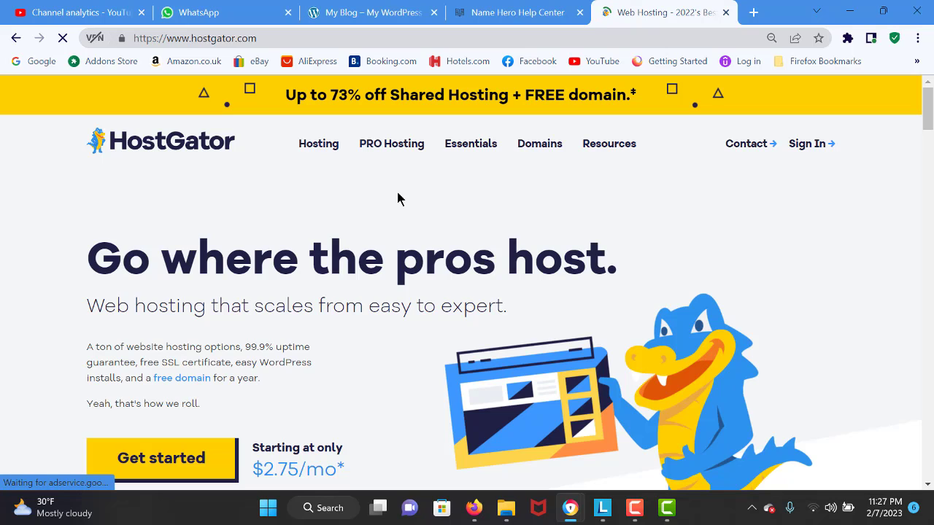
Step: Open HostGator's shared hosting plans, compare their features and prices, and start a purchase of the Baby Plan
left_click(197, 480)
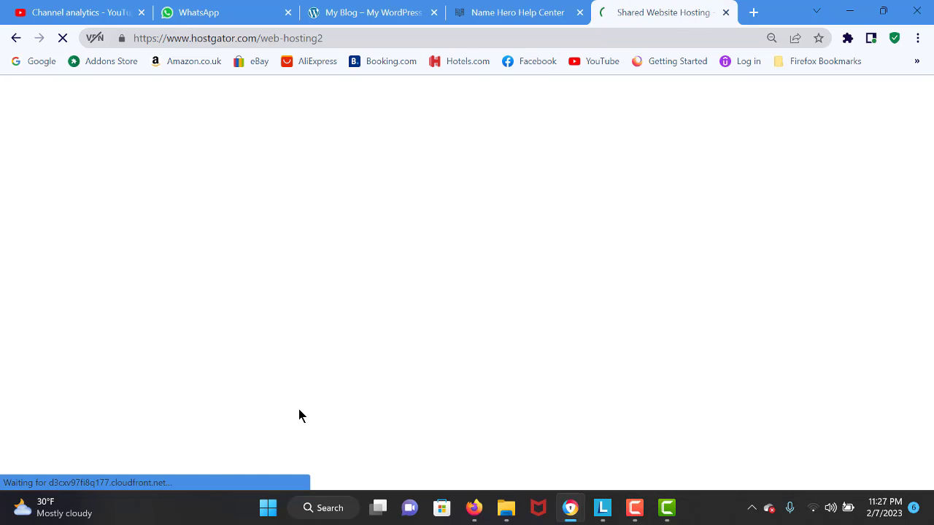
scroll(378, 328, "down", 5)
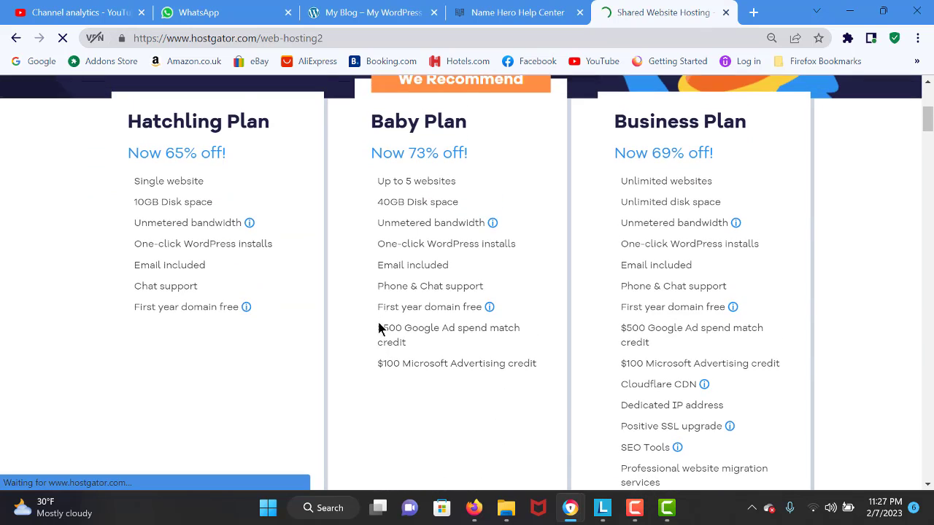
scroll(647, 279, "down", 5)
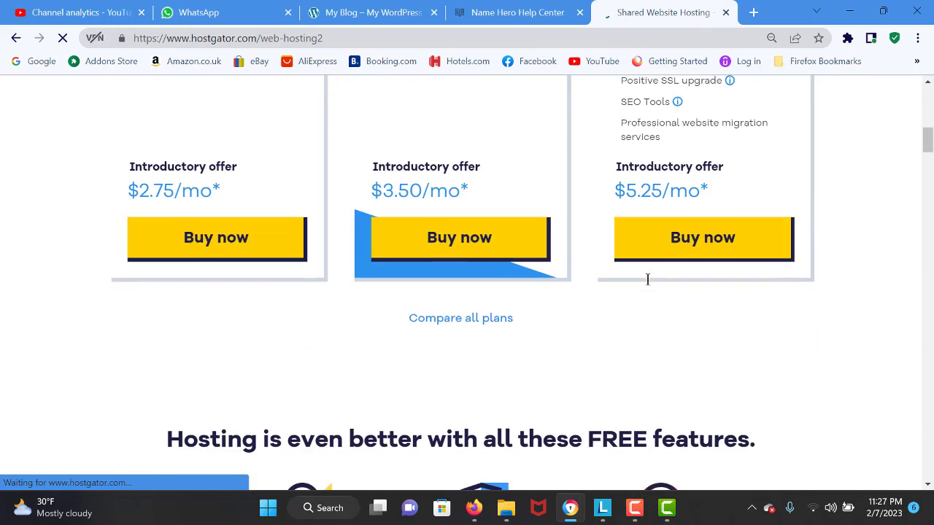
scroll(419, 221, "up", 5)
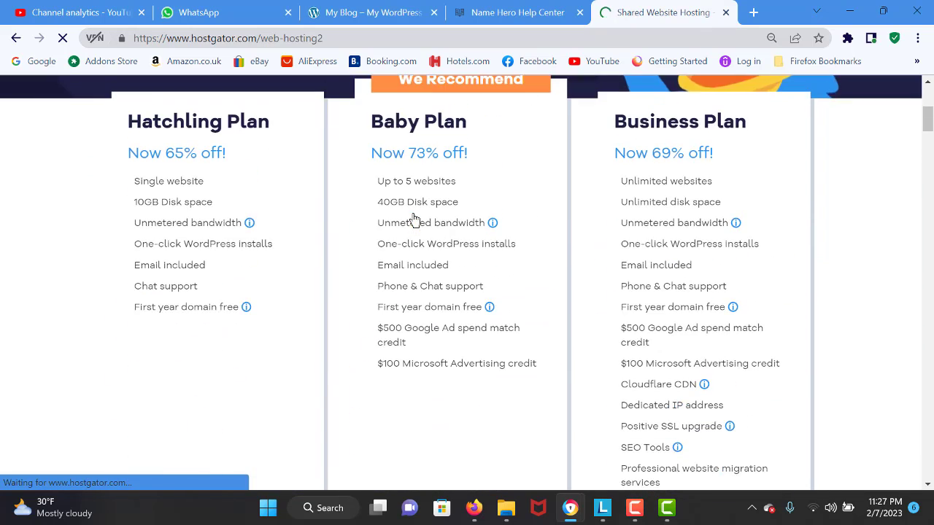
scroll(414, 220, "down", 1)
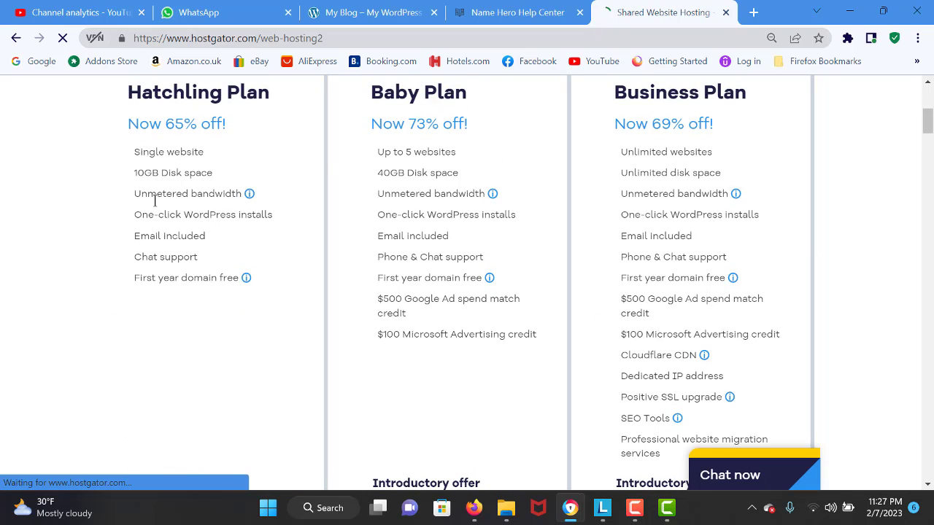
scroll(211, 182, "down", 4)
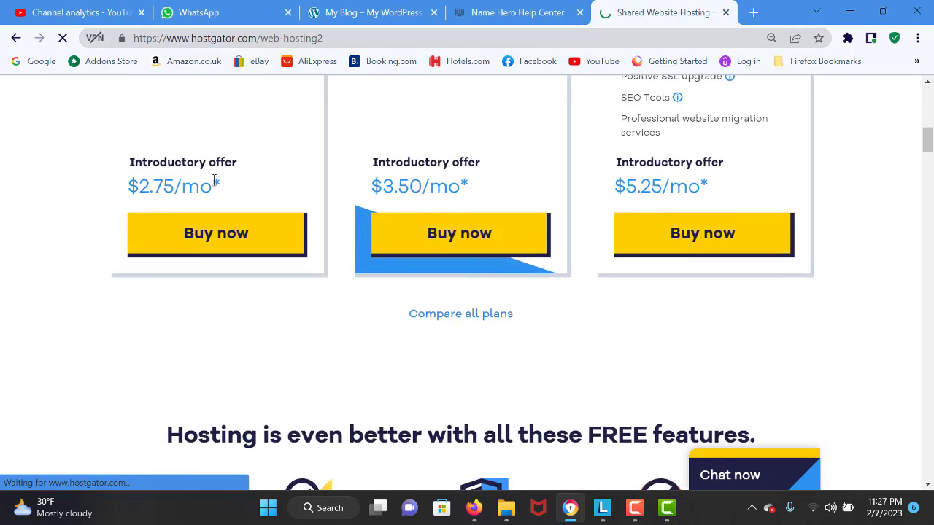
scroll(214, 181, "down", 7)
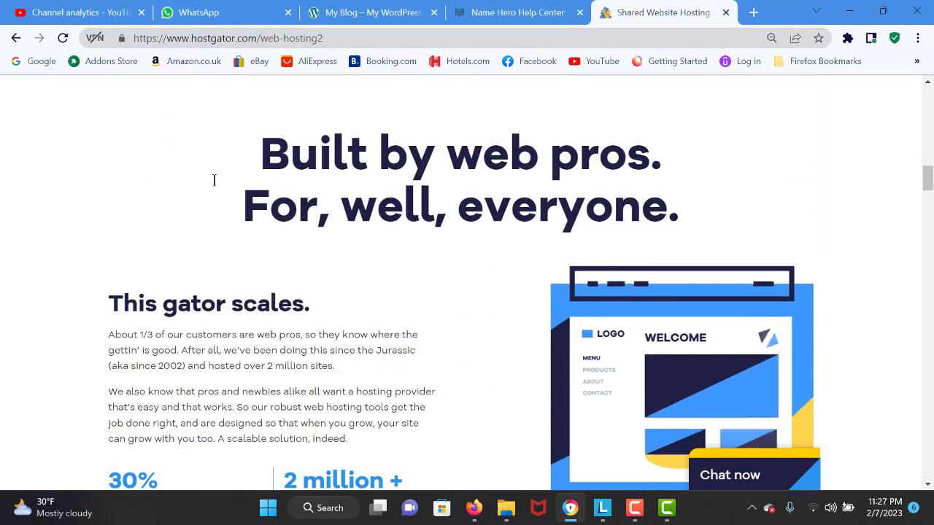
scroll(213, 180, "down", 10)
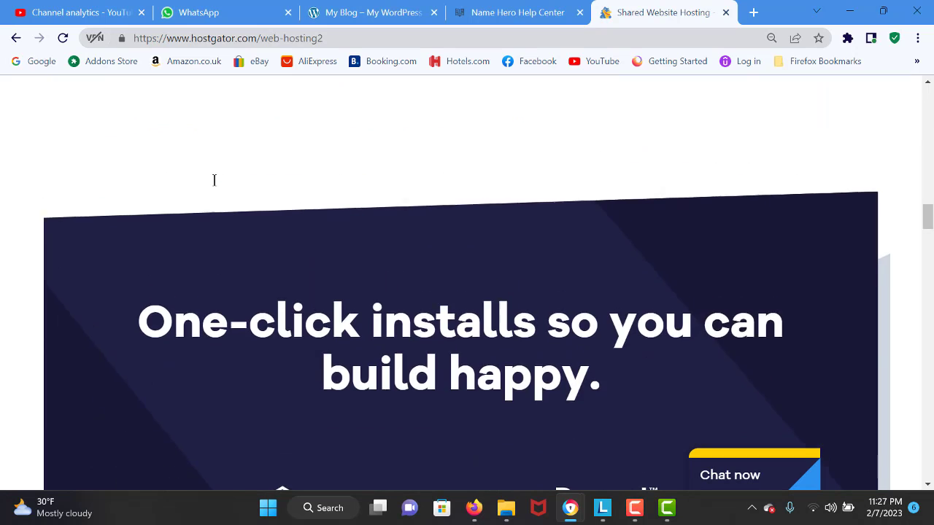
scroll(384, 163, "up", 15)
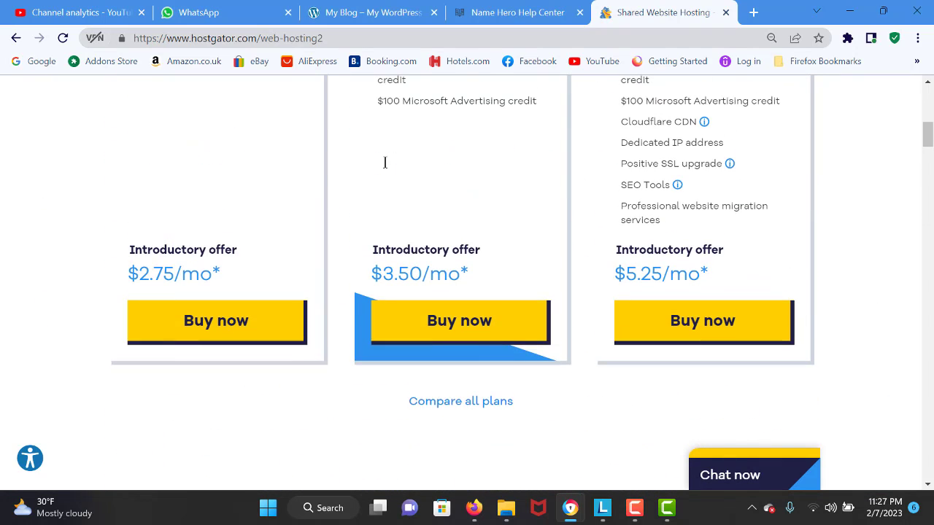
left_click(440, 315)
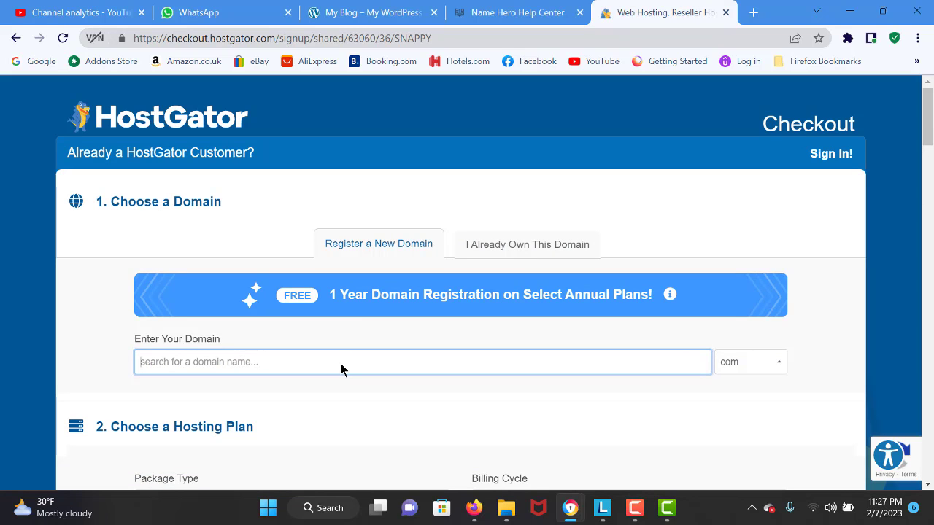
Step: Search for coursesforjarrod with the com extension as the new domain to register with the hosting order
type("coursesforjarrod")
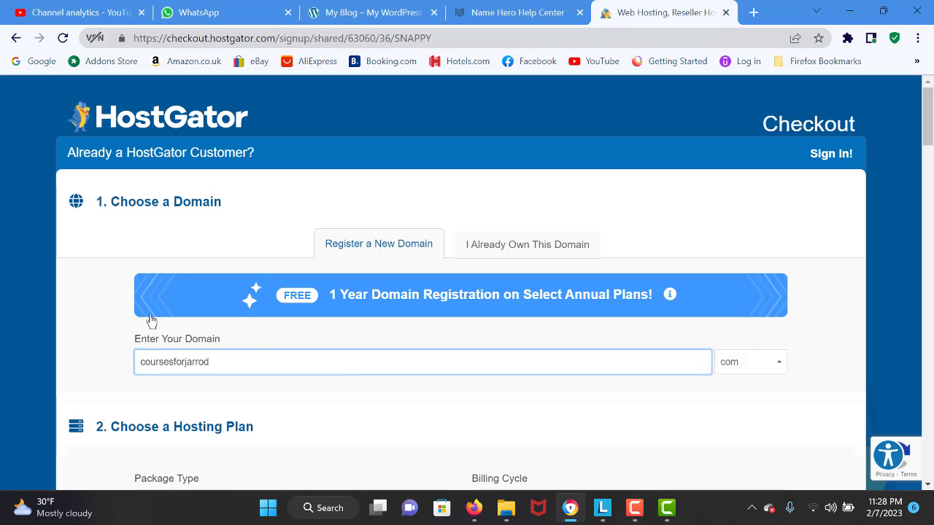
right_click(63, 307)
left_click(33, 310)
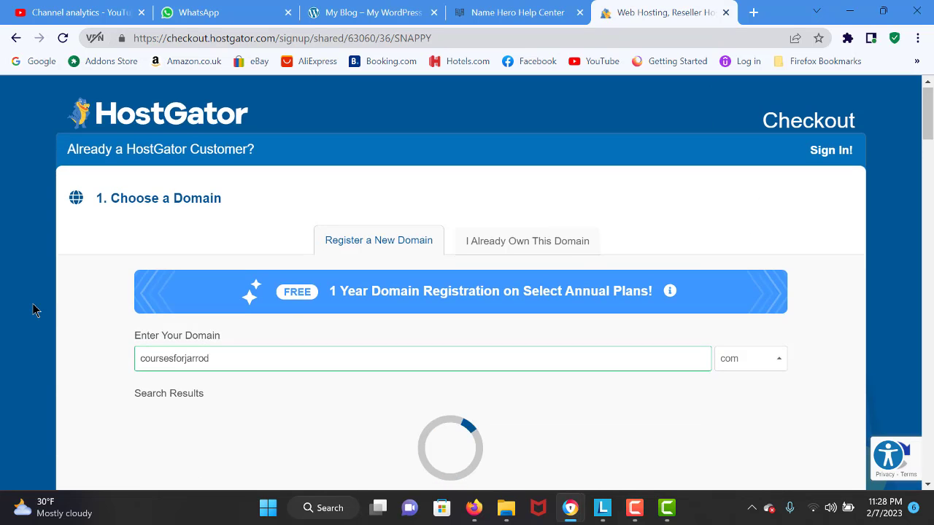
scroll(33, 310, "down", 3)
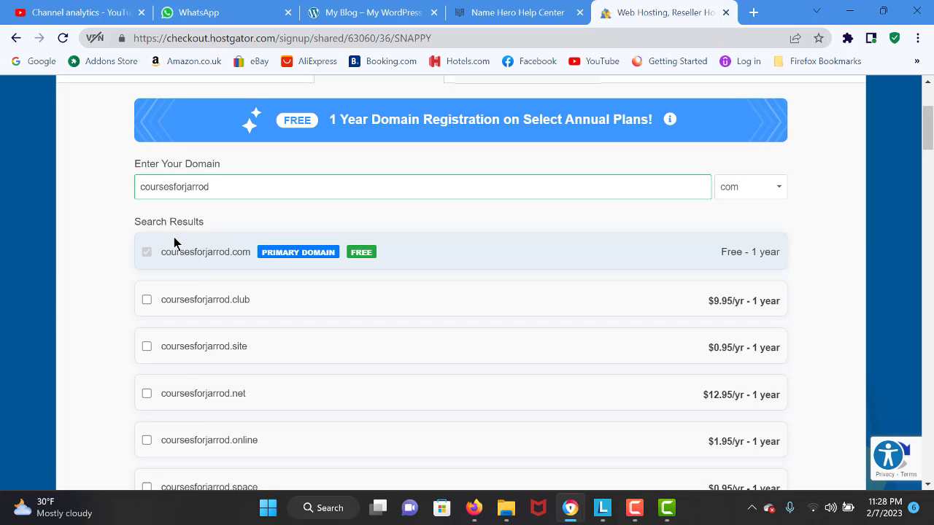
Step: Set the Baby package's billing cycle to 1 month @ $12.95/mo
scroll(174, 243, "down", 14)
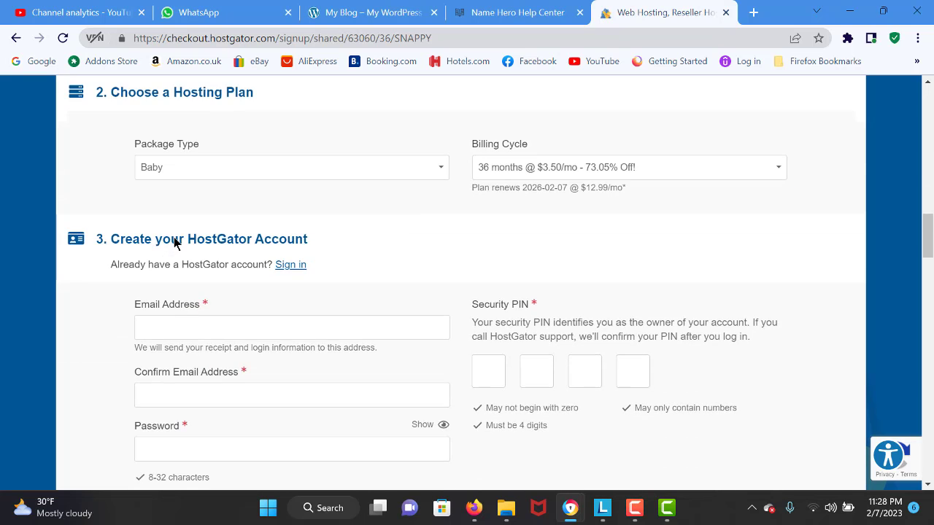
left_click(542, 178)
left_click(542, 180)
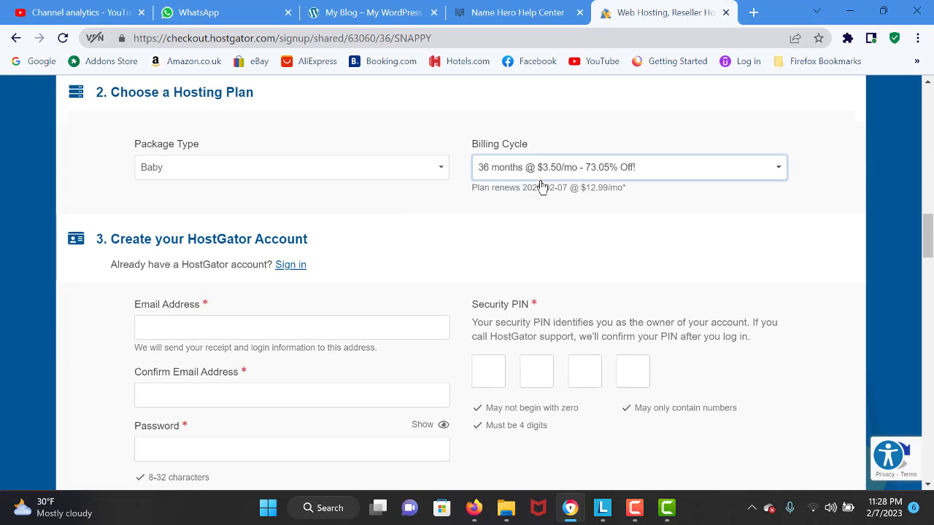
left_click(526, 175)
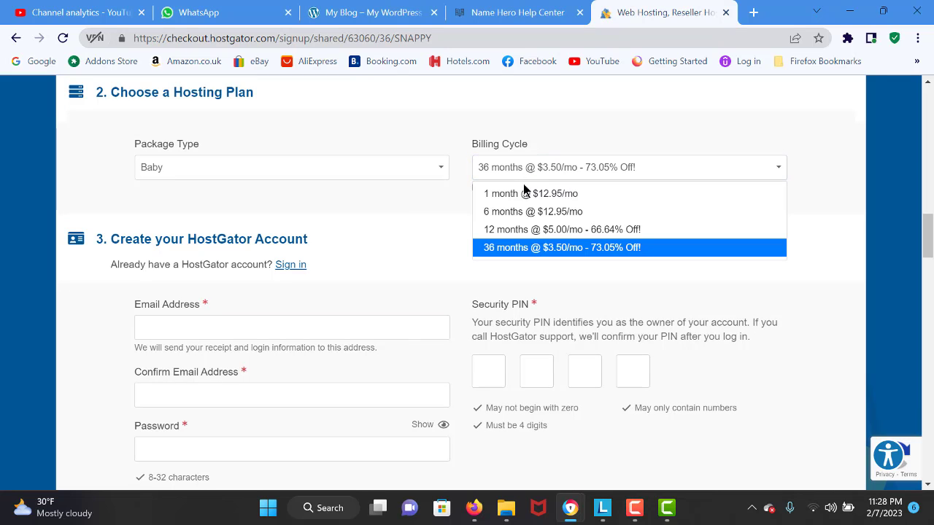
left_click(524, 193)
Step: Review the account, billing info, additional services and order details sections of the checkout form
scroll(497, 213, "down", 5)
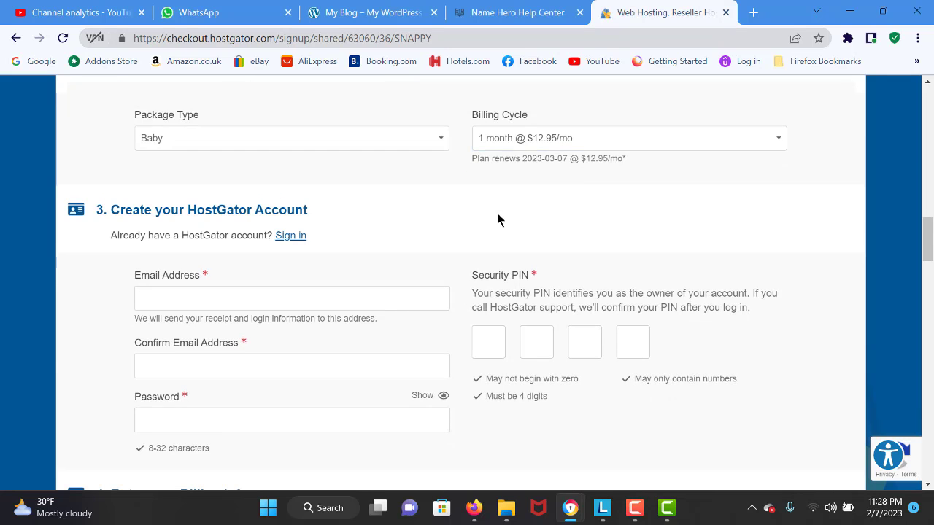
scroll(497, 217, "up", 4)
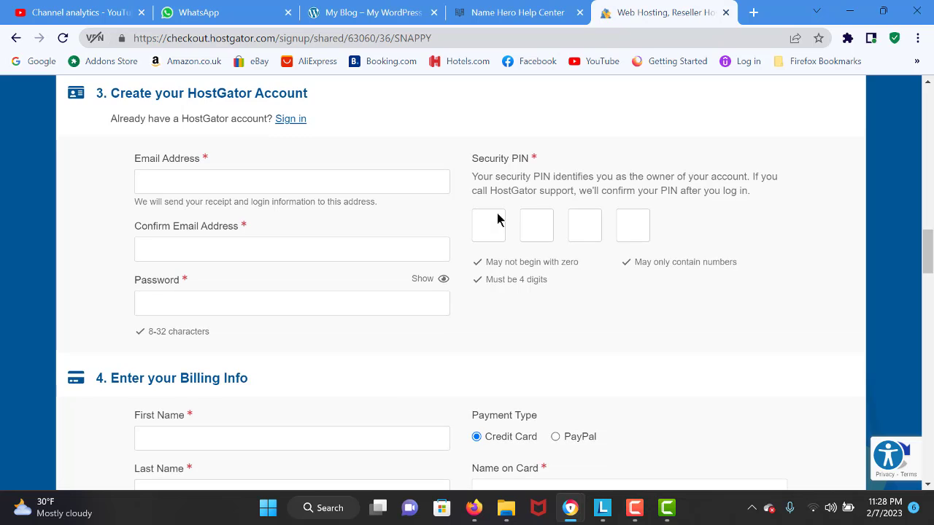
scroll(497, 219, "down", 2)
scroll(497, 219, "down", 4)
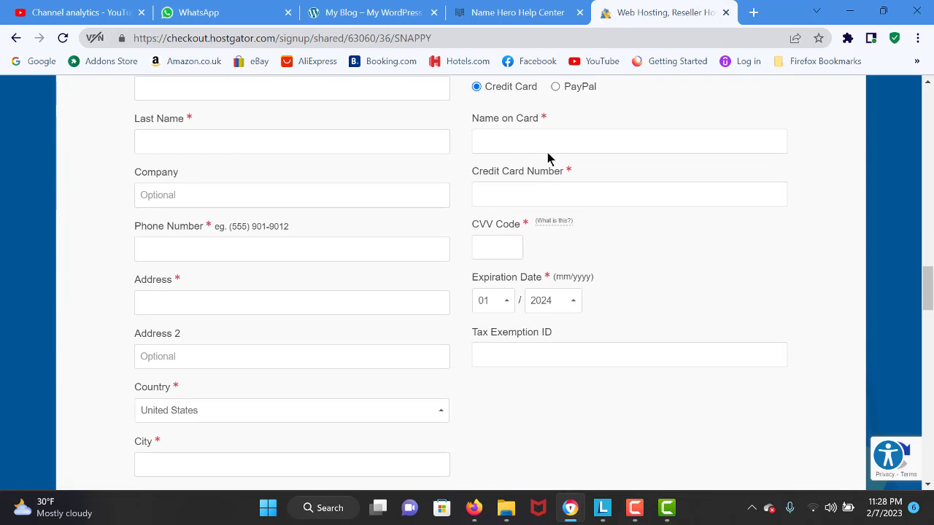
scroll(533, 154, "down", 9)
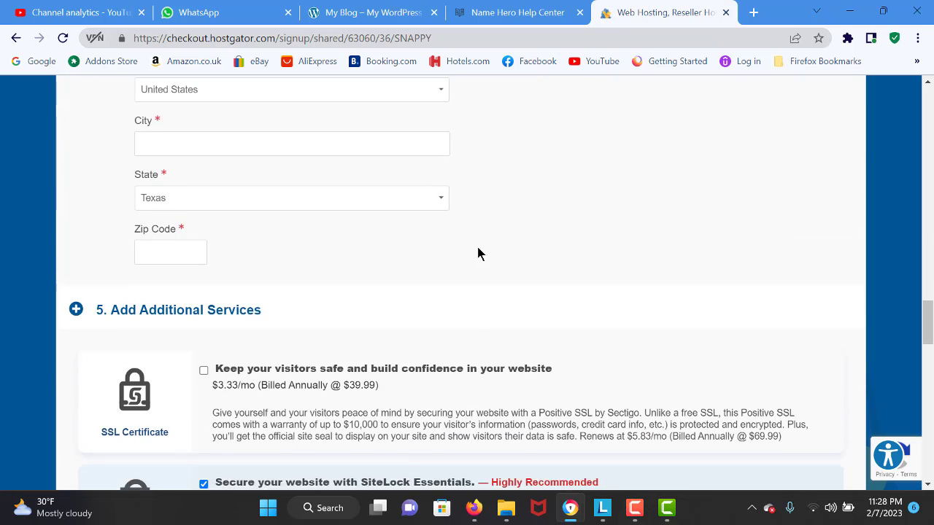
scroll(471, 269, "down", 6)
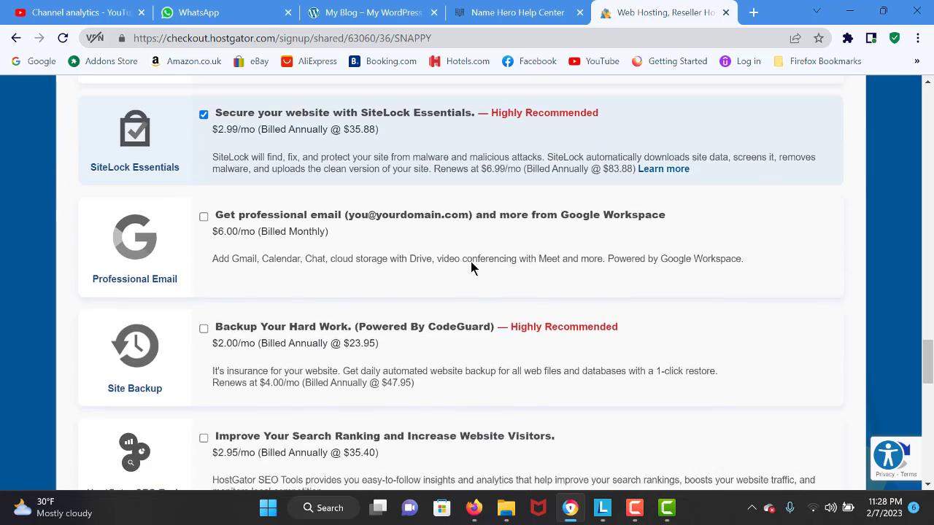
scroll(470, 268, "down", 5)
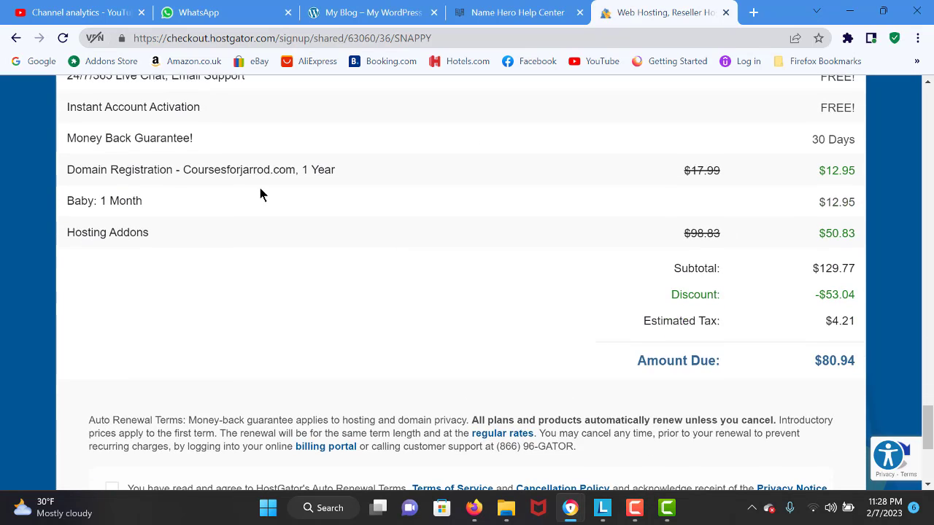
Step: Replace the coupon code with Jarrod26, validate it, and review the order details down to the checkout terms
scroll(261, 195, "up", 2)
left_click_drag(111, 127, 1, 140)
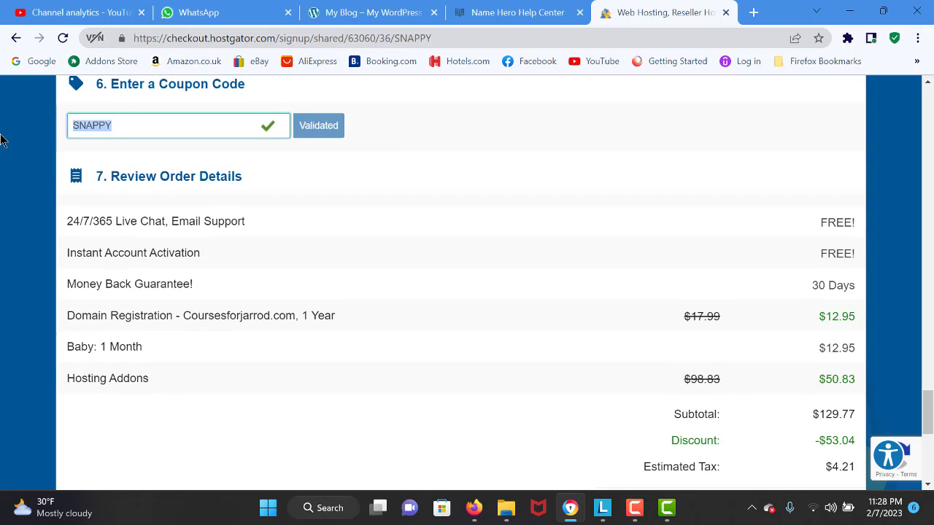
type("Jarrod26")
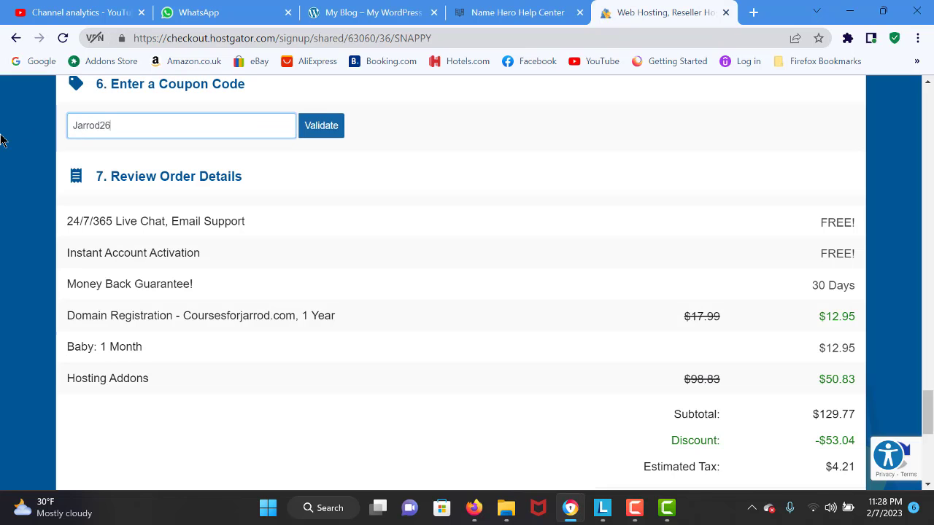
left_click(300, 127)
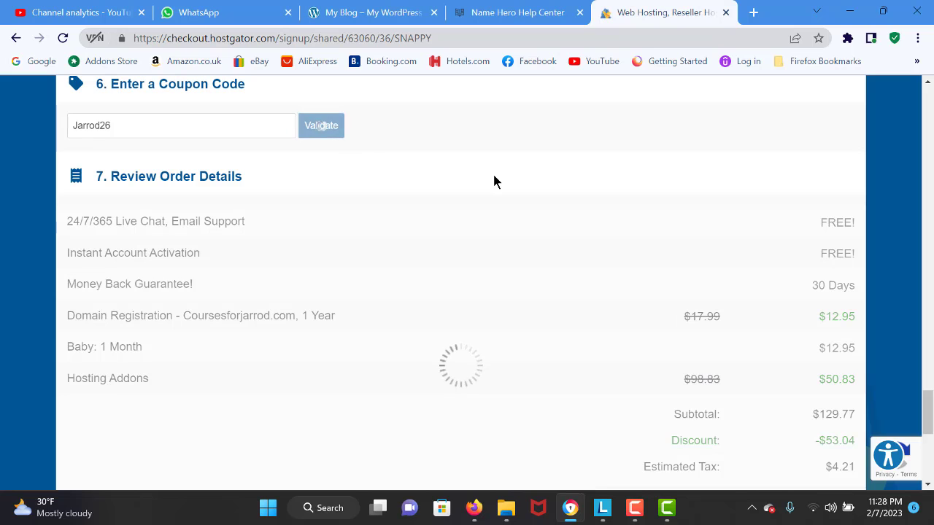
scroll(494, 182, "down", 2)
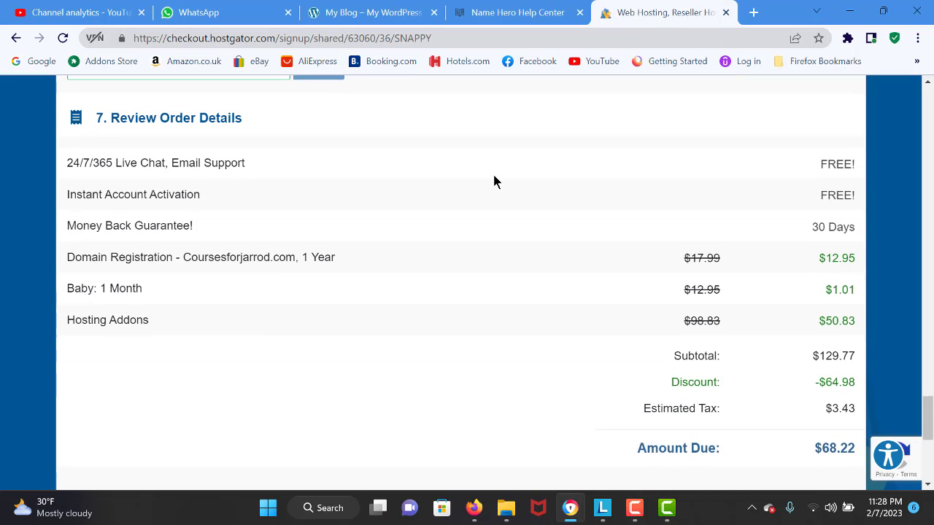
scroll(494, 182, "down", 4)
scroll(494, 182, "up", 1)
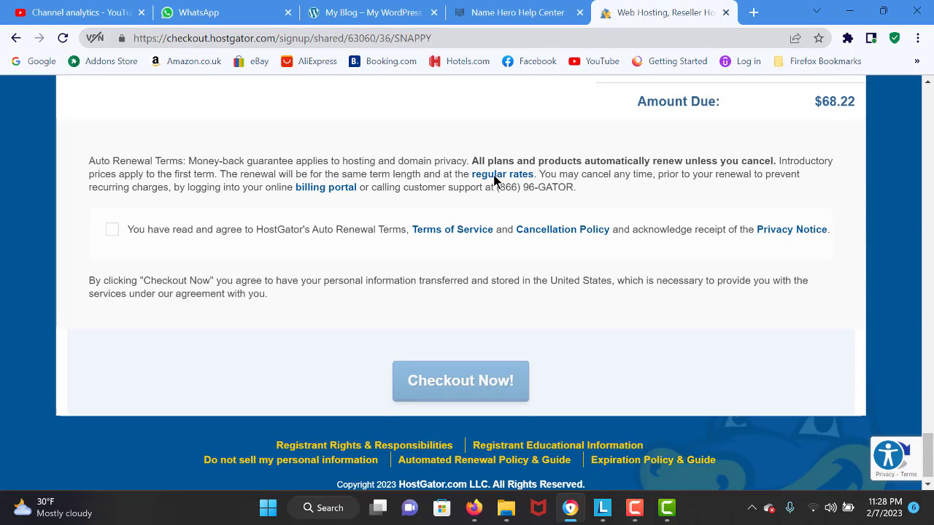
Step: Launch cPanel for the meriaweb.com hosting package from the HostGator customer portal and locate its Software section
double_click(446, 42)
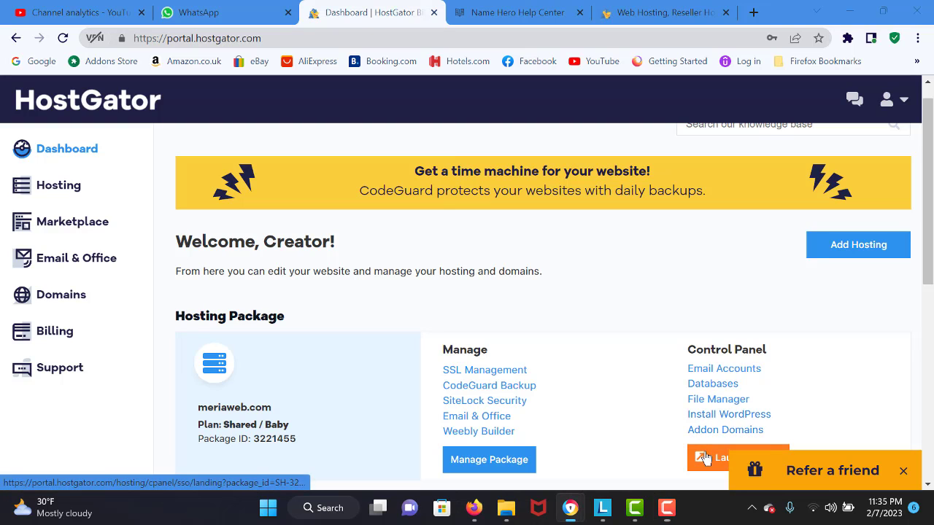
left_click(707, 458)
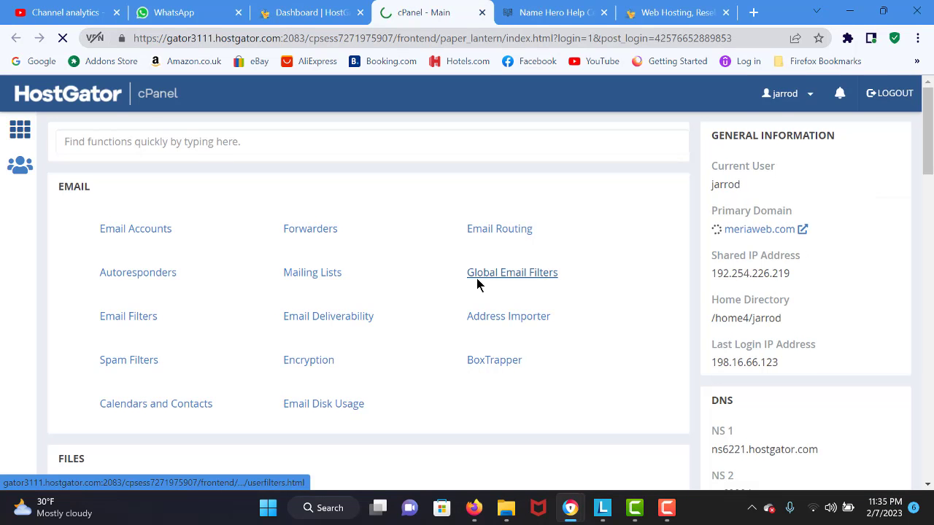
left_click_drag(930, 146, 930, 226)
scroll(262, 248, "down", 10)
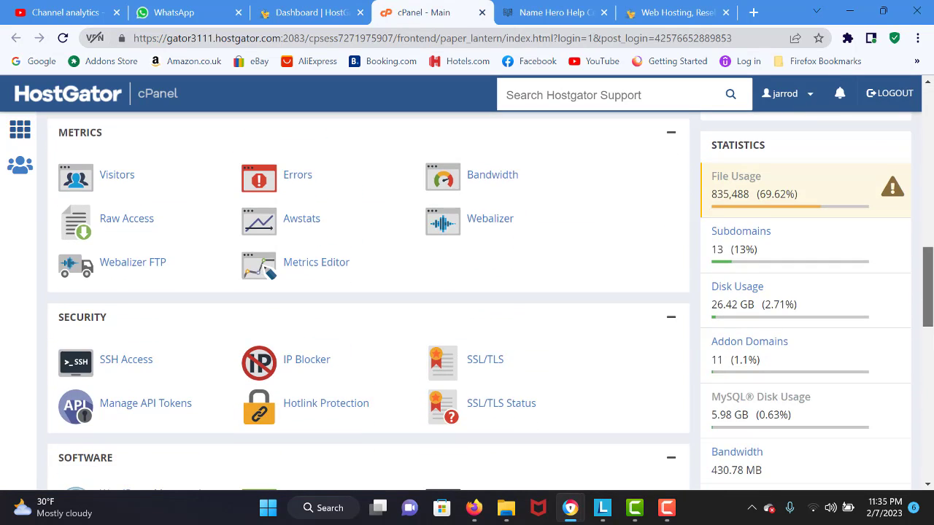
scroll(368, 300, "down", 3)
scroll(369, 299, "up", 3)
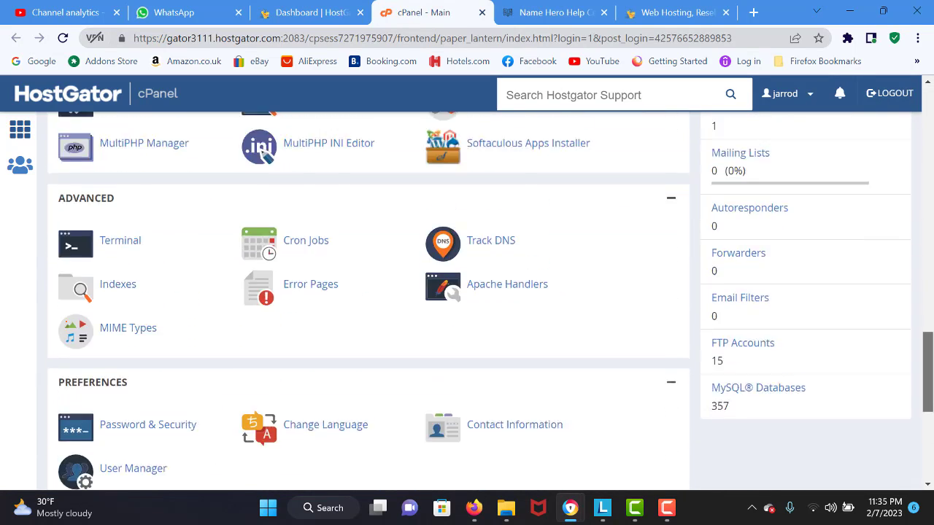
scroll(888, 426, "down", 2)
scroll(888, 384, "up", 3)
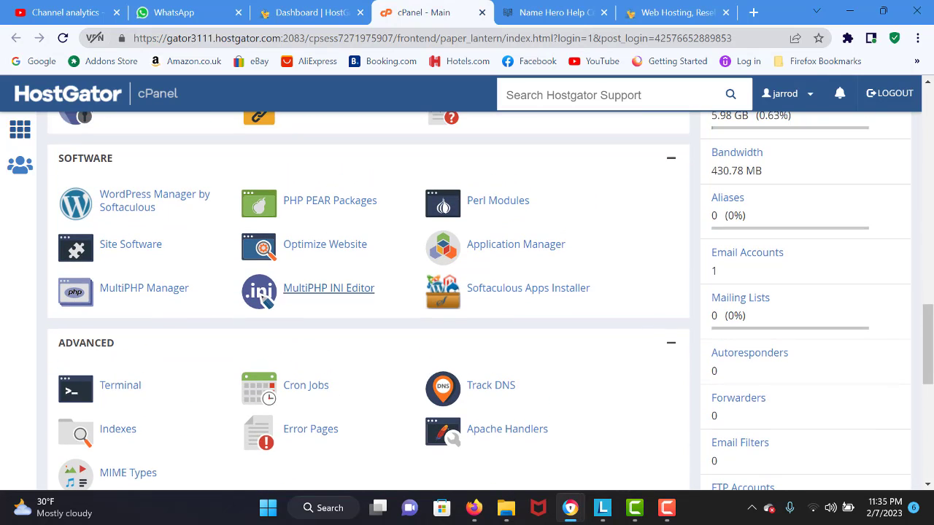
Step: Start a fresh WordPress installation in WordPress Manager by Softaculous and set its directory on meriaweb.com to Tutoraal2020
left_click(125, 210)
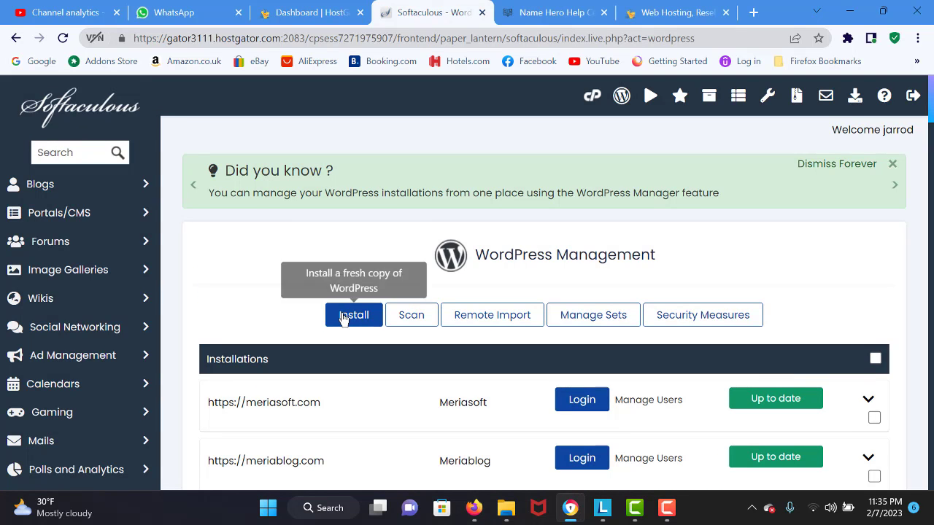
left_click(354, 316)
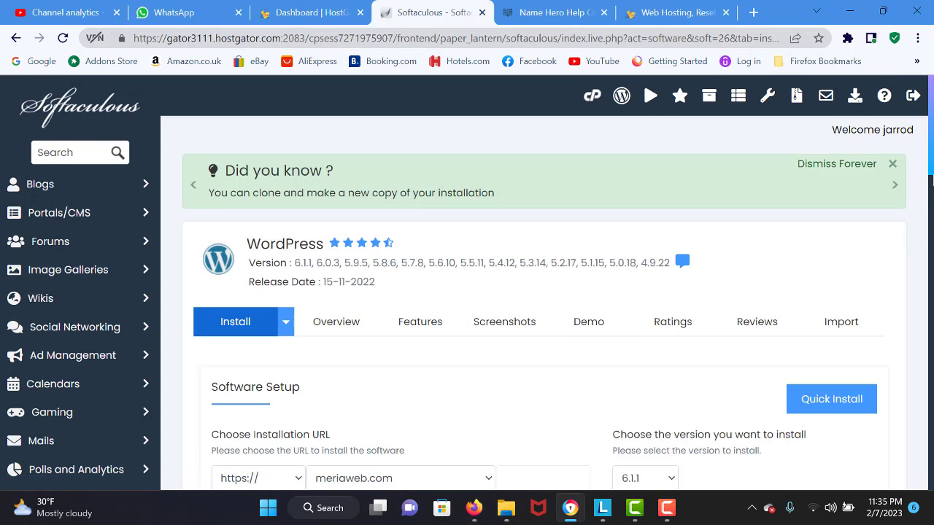
scroll(932, 212, "down", 1)
scroll(859, 227, "down", 3)
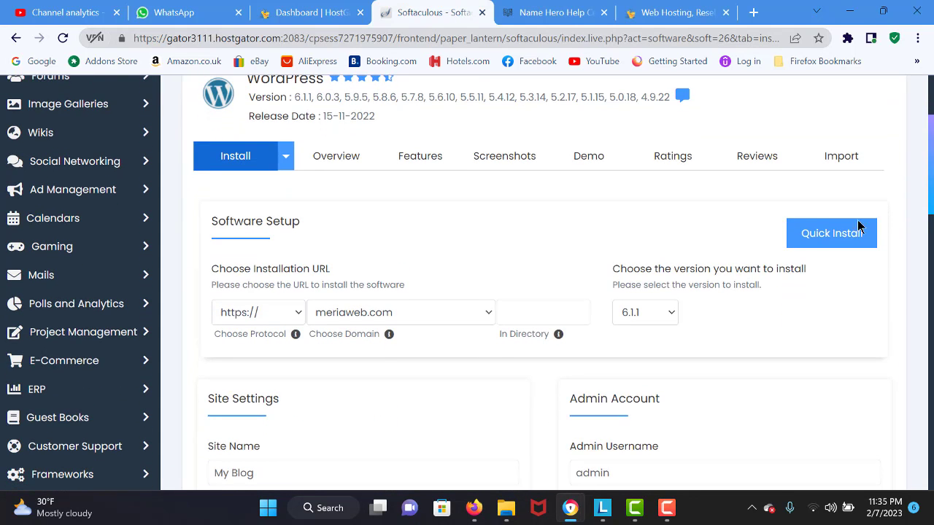
left_click(509, 317)
type("Tutoraal2020")
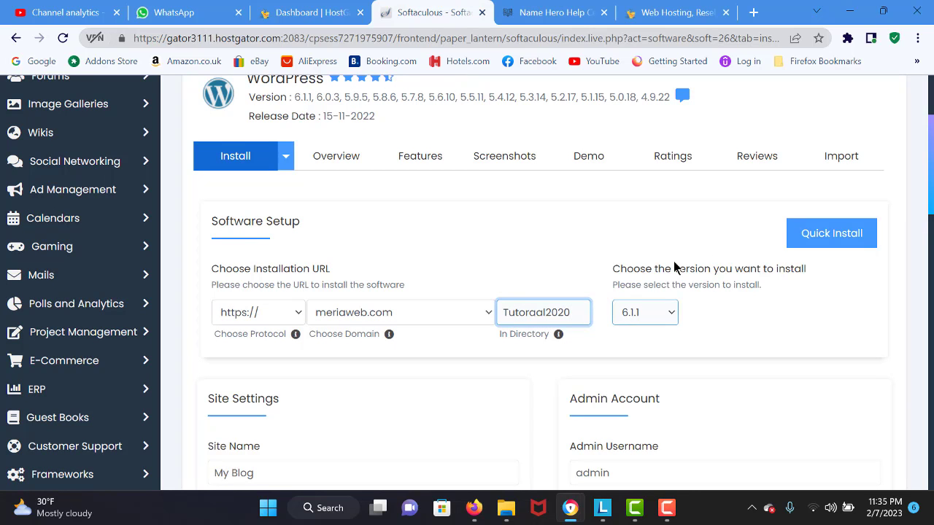
Step: Review the remaining site, language, plugin and theme settings of the setup form and install WordPress
scroll(611, 178, "down", 6)
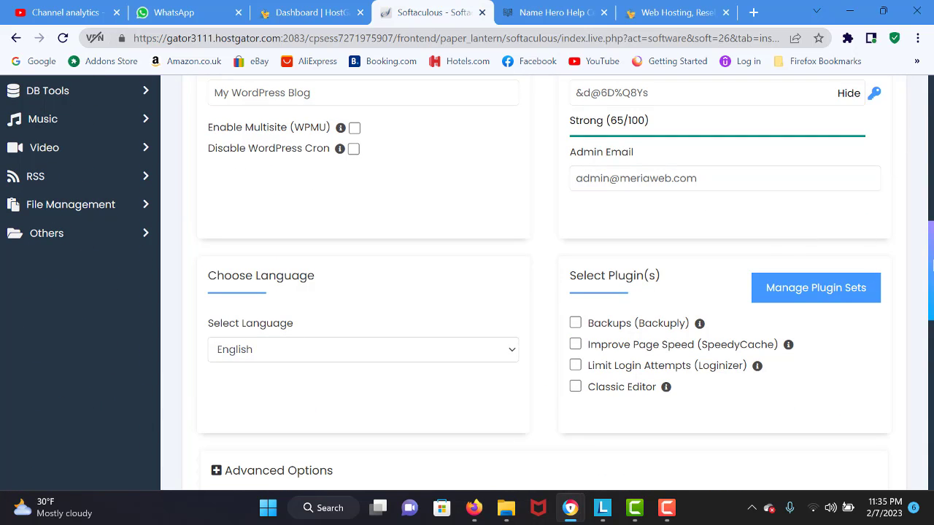
scroll(740, 347, "down", 1)
scroll(741, 348, "up", 1)
scroll(924, 281, "down", 9)
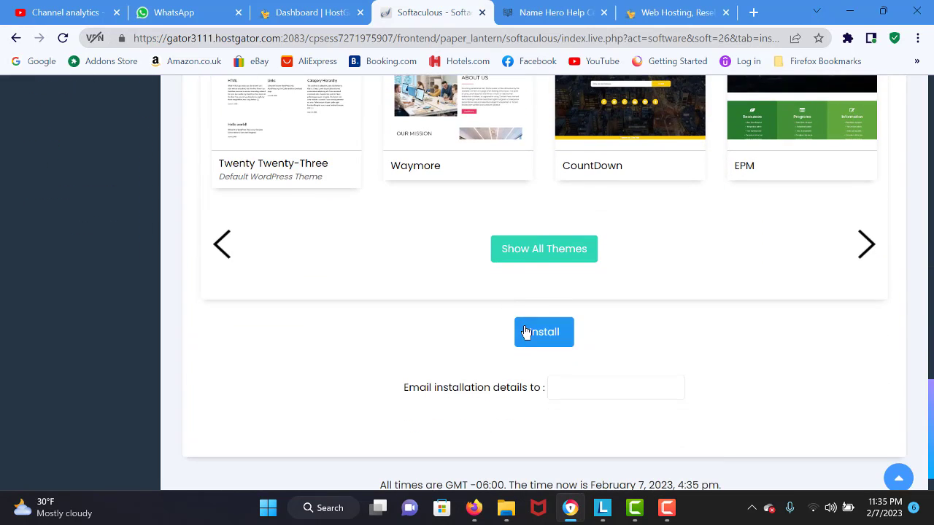
left_click(527, 332)
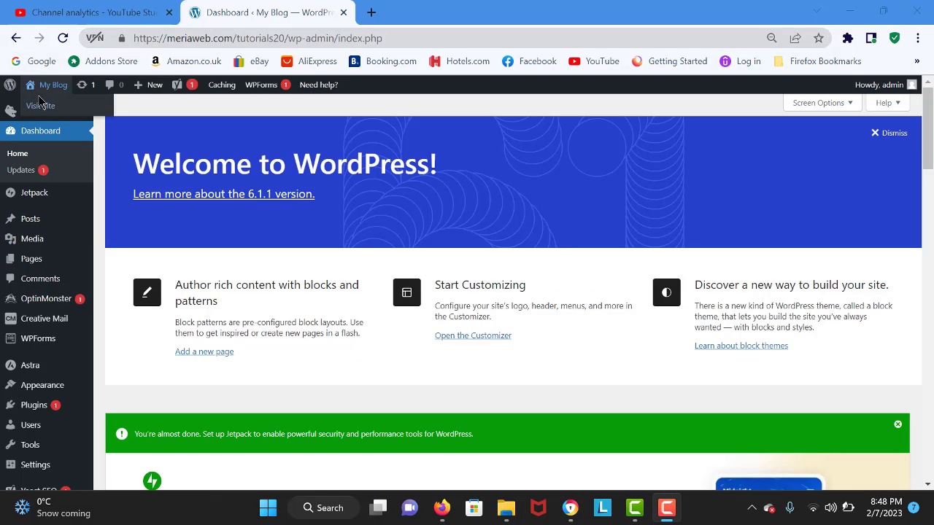
Step: View the new site's front page, and look over the installed themes in the WordPress dashboard
left_click(40, 107)
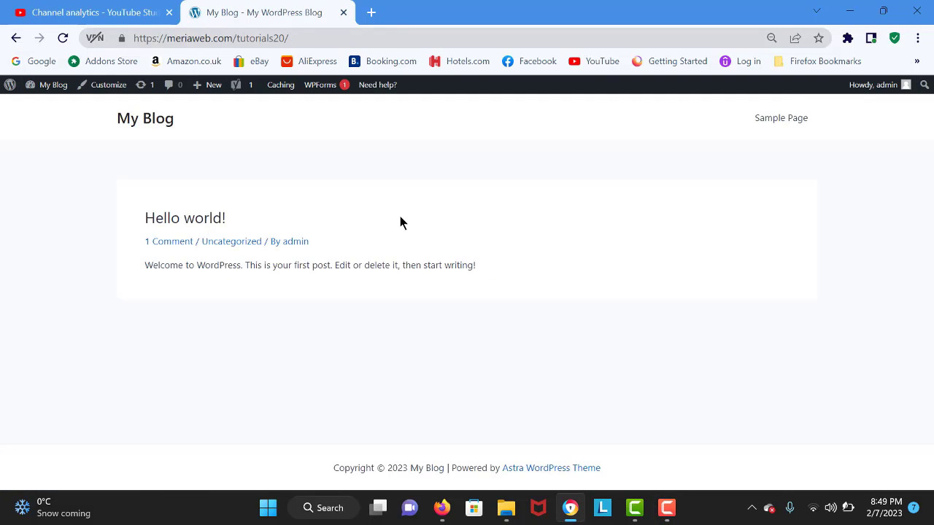
left_click(17, 40)
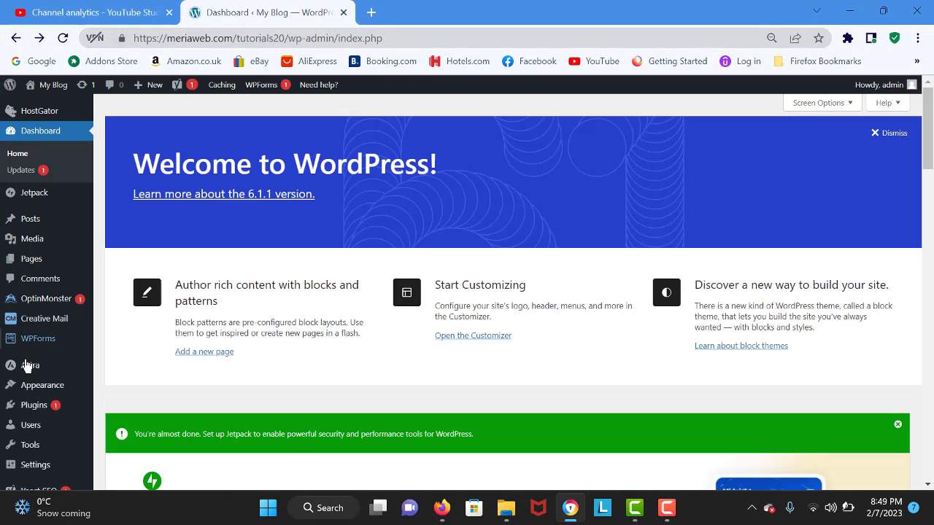
mouse_move(34, 385)
left_click(127, 330)
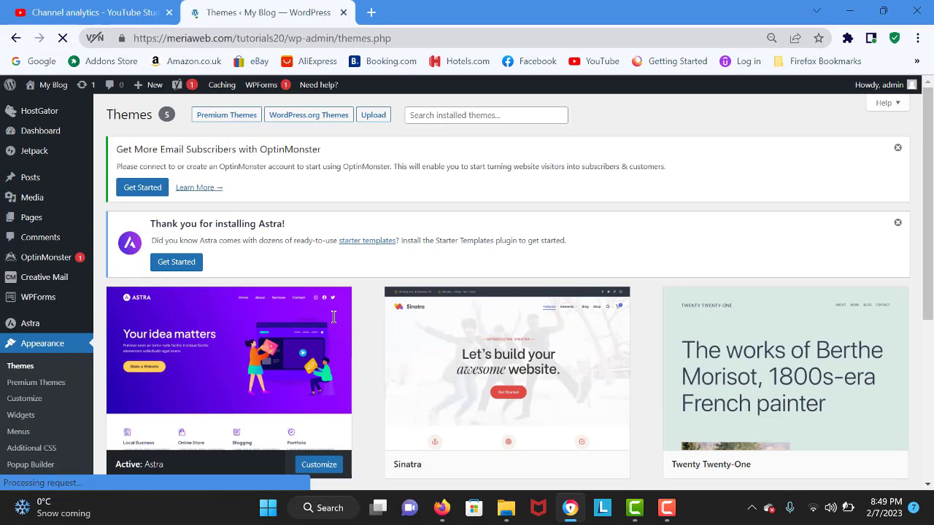
mouse_move(290, 423)
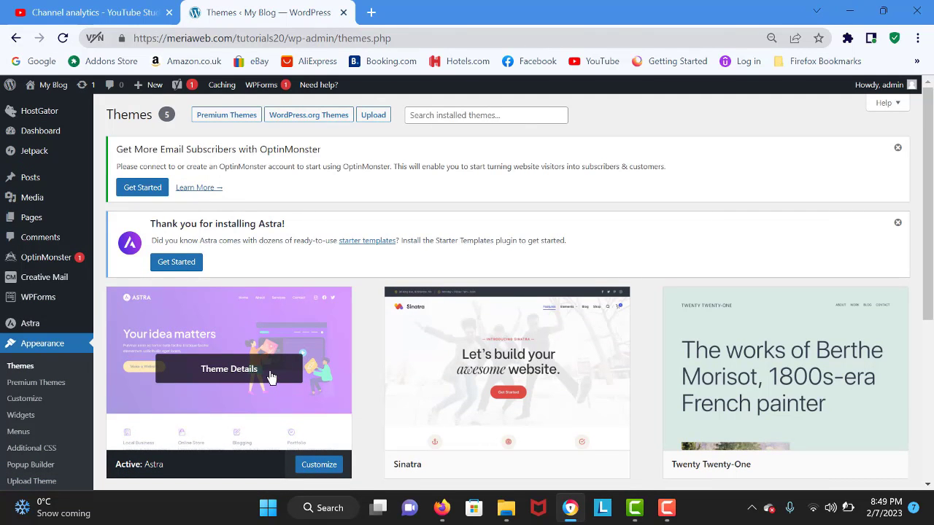
scroll(660, 361, "down", 2)
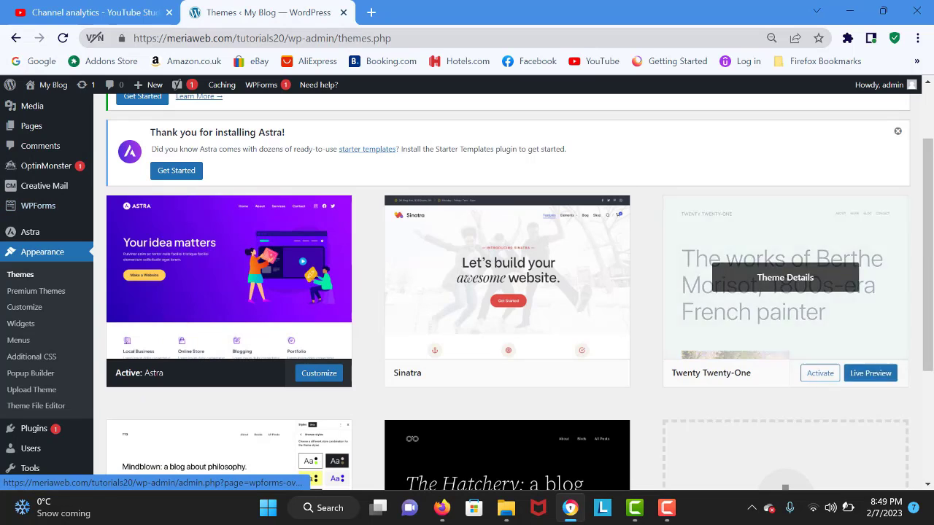
scroll(401, 165, "up", 2)
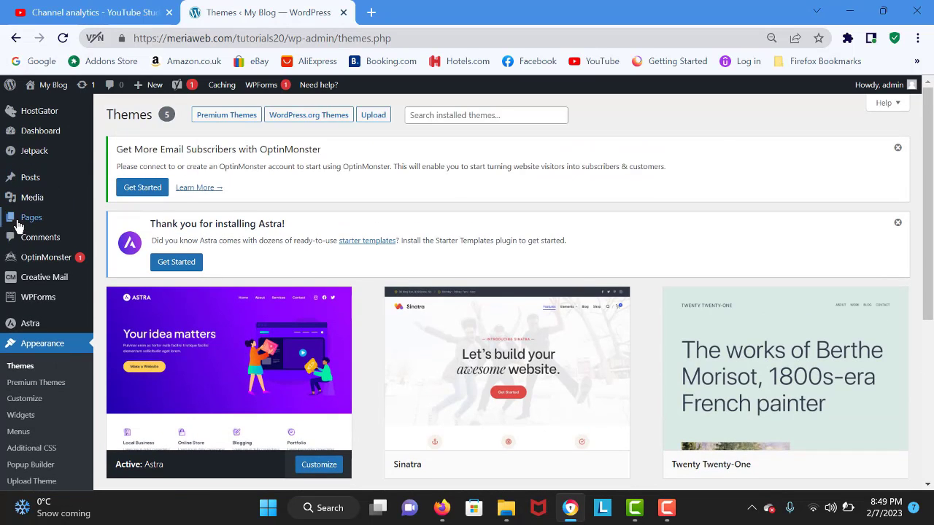
Step: Go to the page for adding new plugins and search it for Elementor
mouse_move(66, 223)
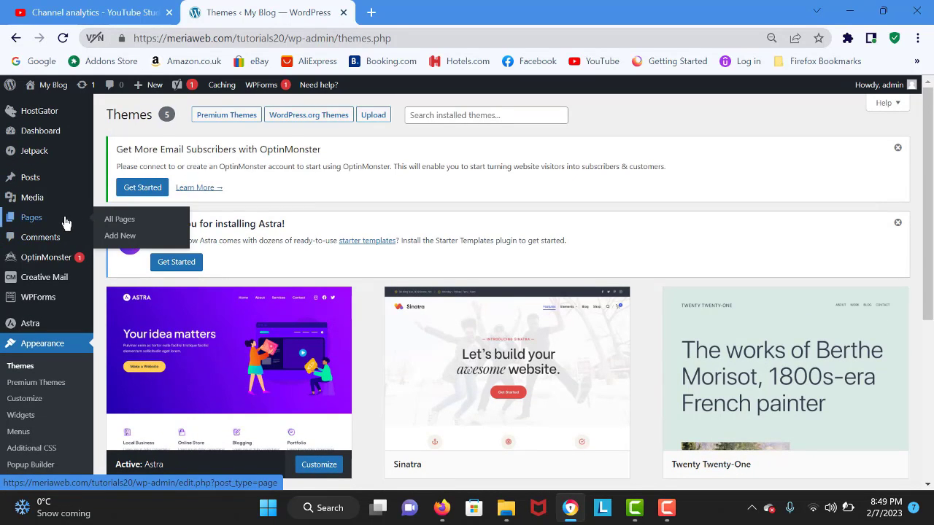
scroll(43, 460, "down", 1)
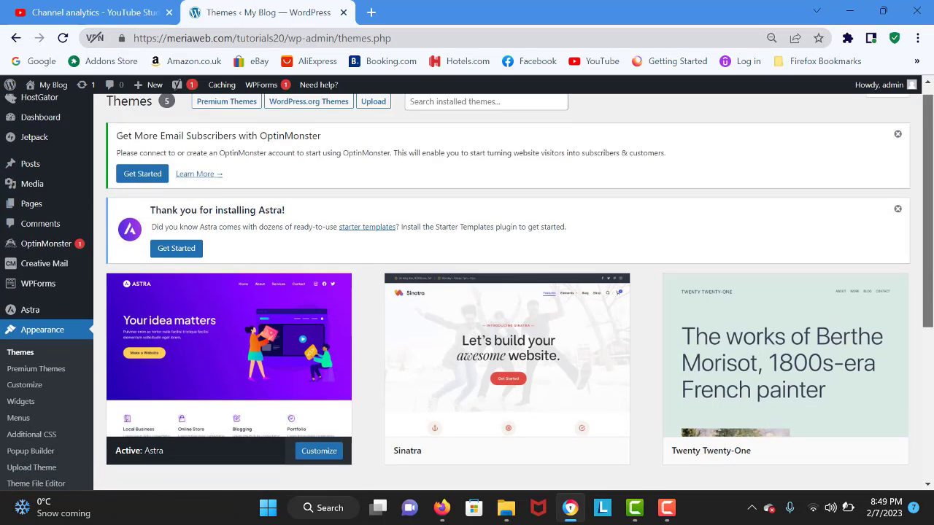
scroll(7, 352, "down", 3)
mouse_move(25, 372)
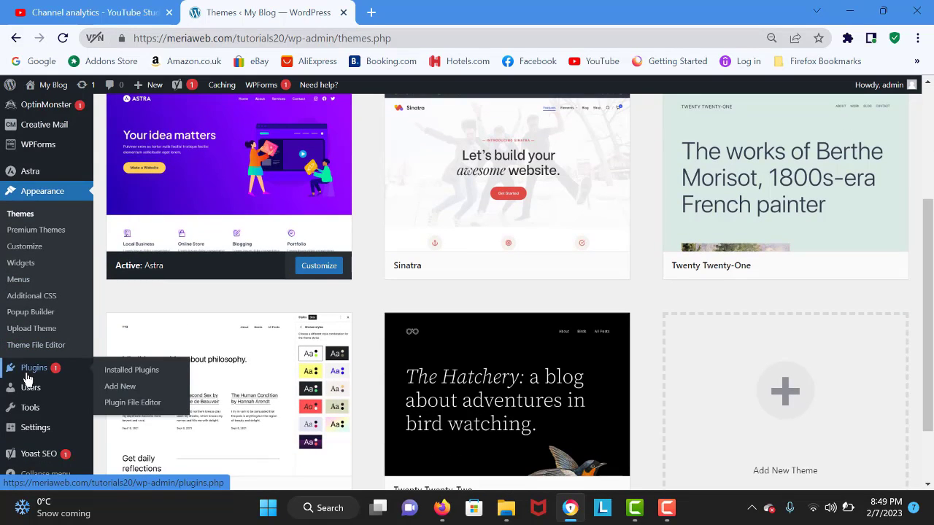
left_click(118, 387)
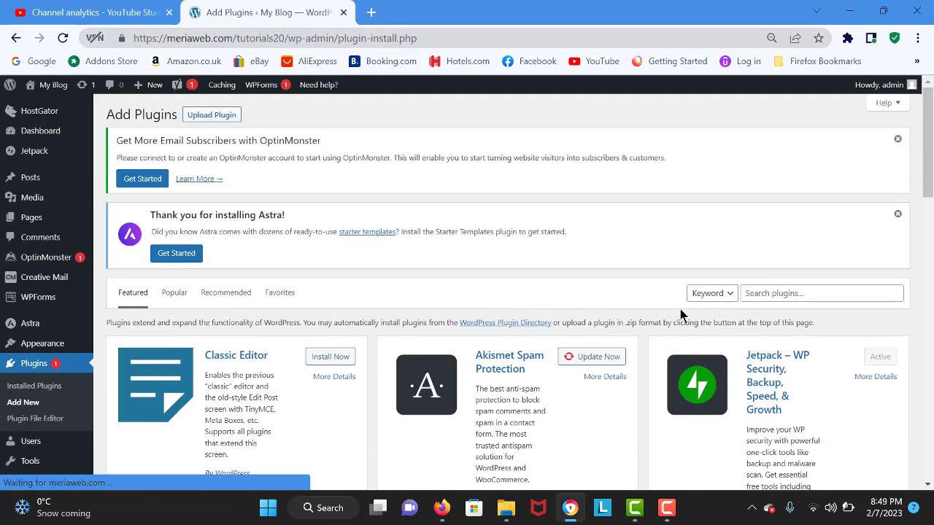
scroll(840, 226, "down", 3)
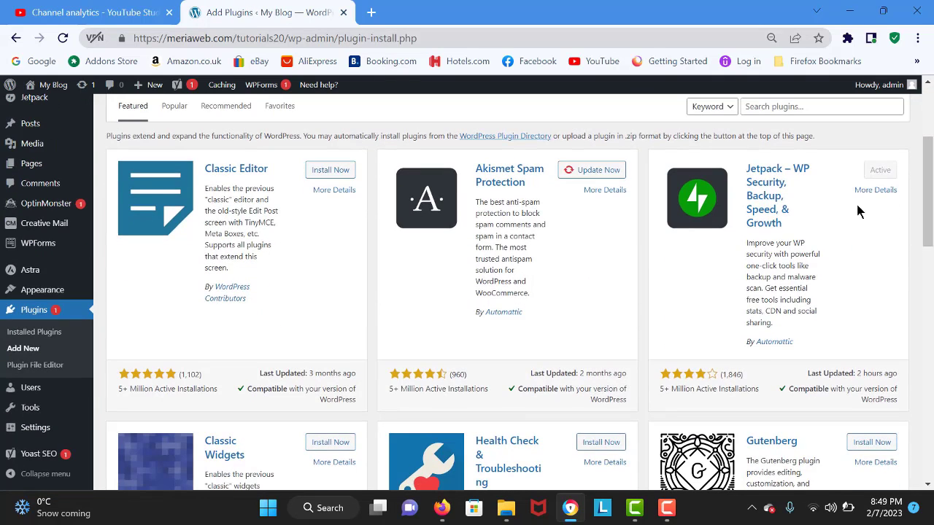
left_click(806, 106)
type("Elementor")
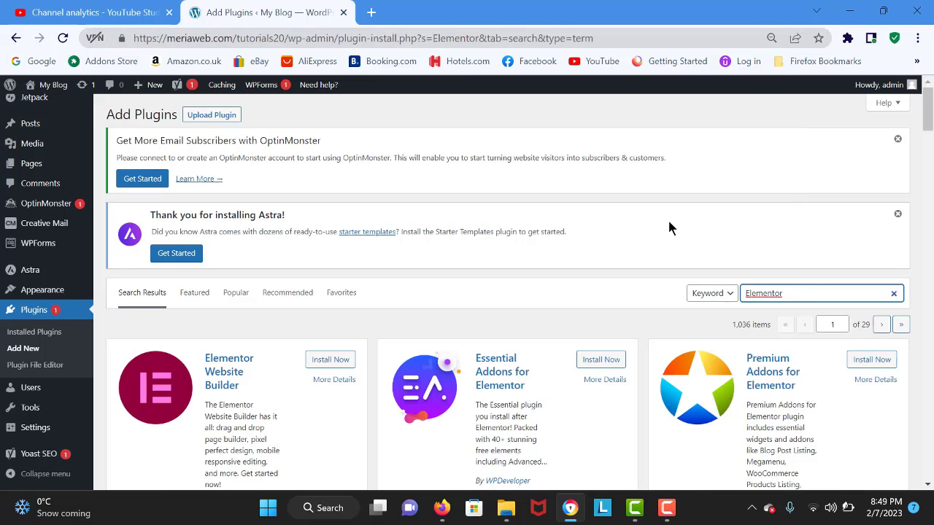
Step: Install and activate the Elementor Website Builder plugin
left_click(330, 359)
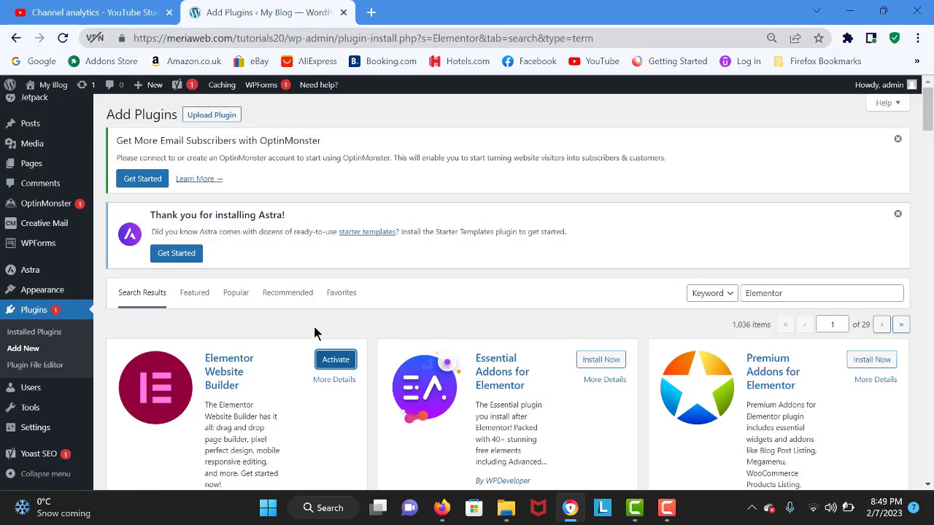
scroll(315, 333, "down", 2)
left_click(333, 234)
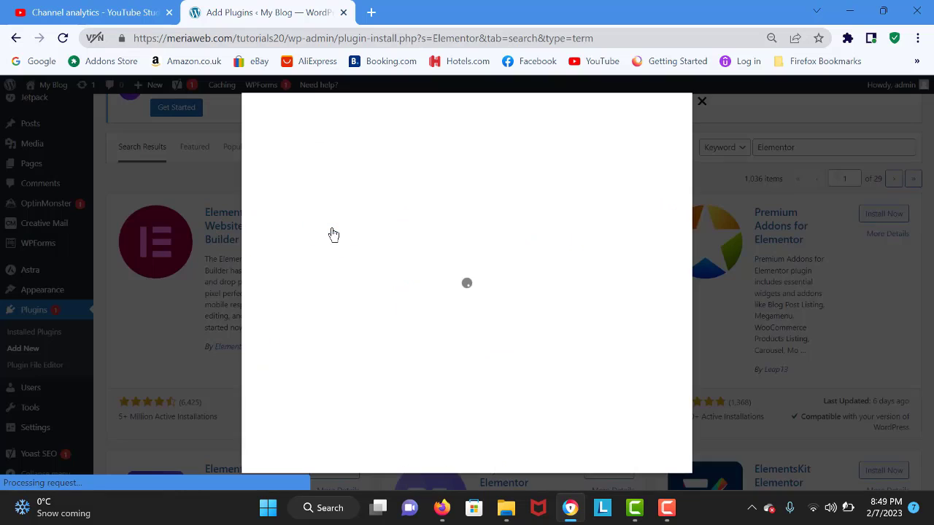
left_click(701, 106)
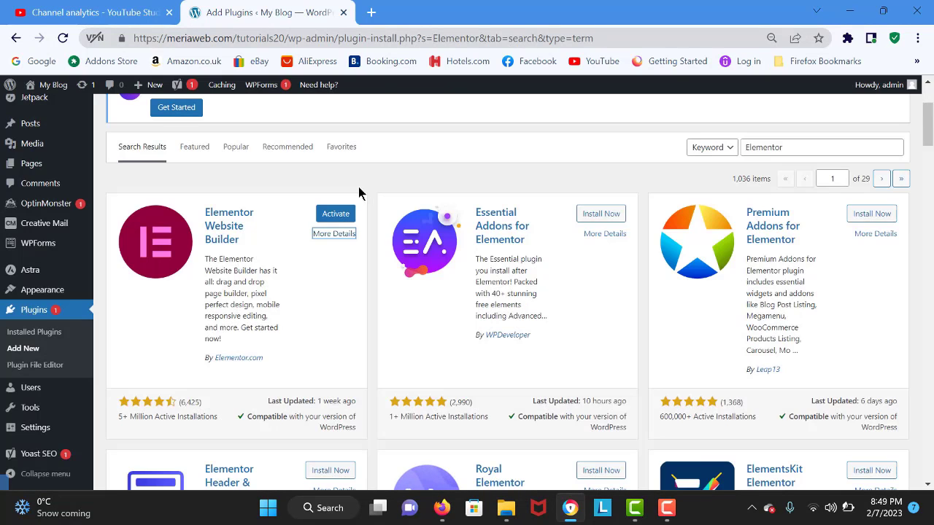
left_click(343, 216)
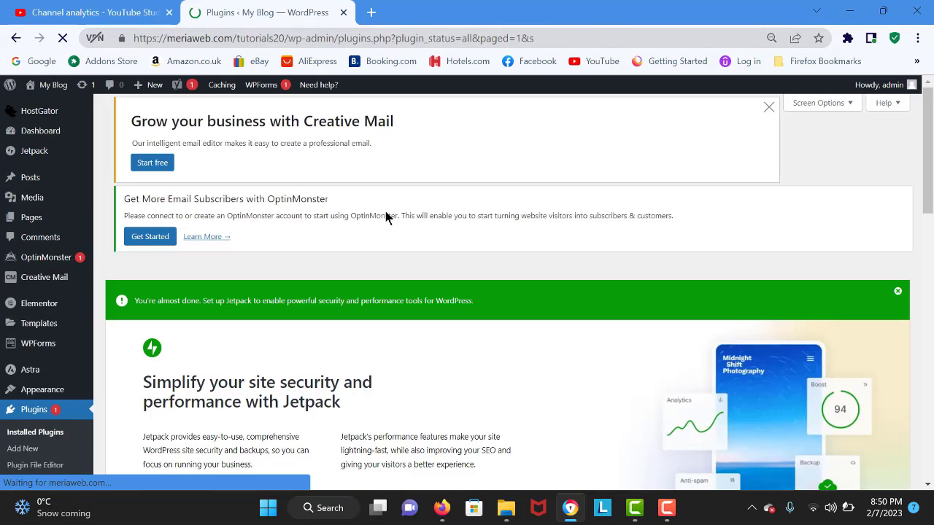
scroll(865, 185, "down", 3)
scroll(508, 292, "down", 5)
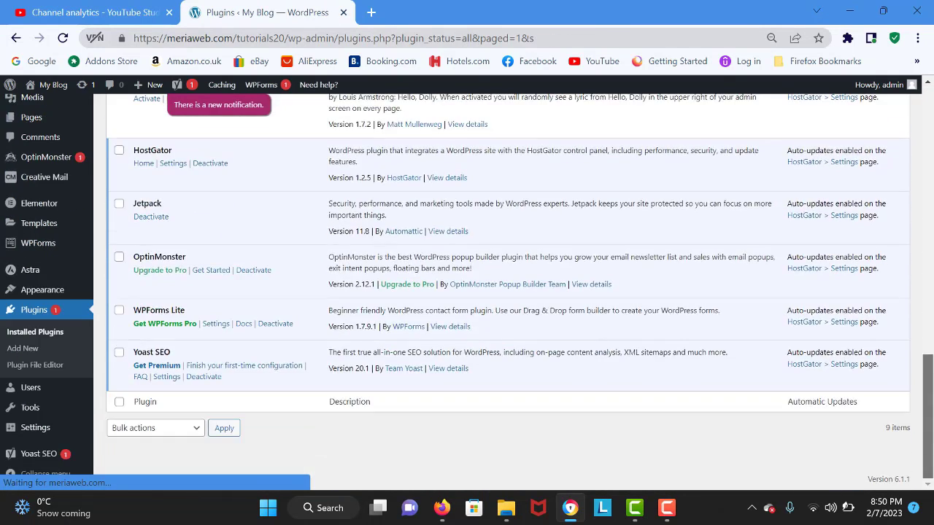
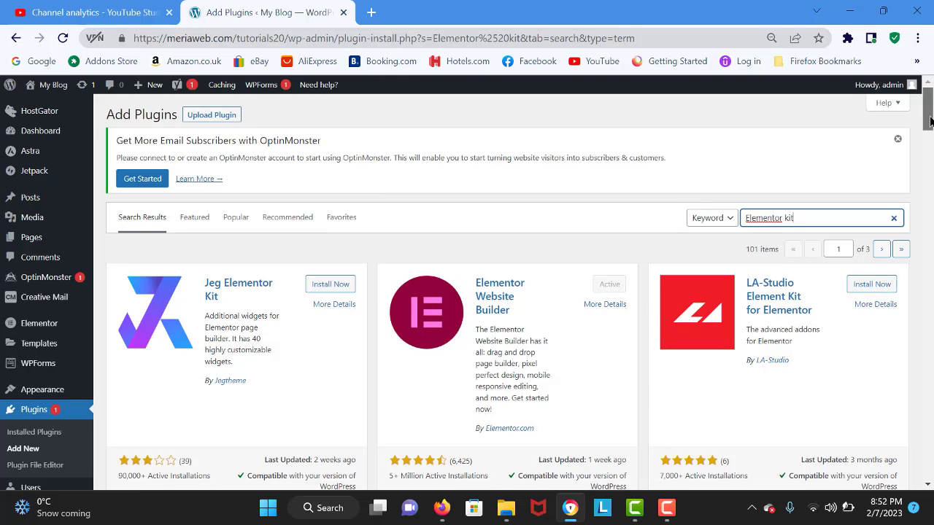
Step: Install and activate Royal Elementor Addons and Templates from the Elementor kit search results, and allow its update notifications and diagnostic tracking
left_click(932, 153)
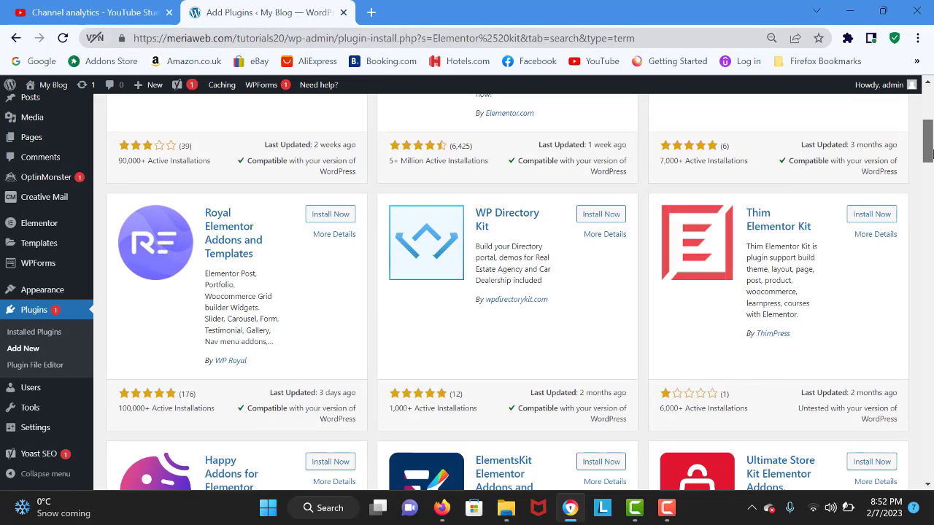
left_click(330, 216)
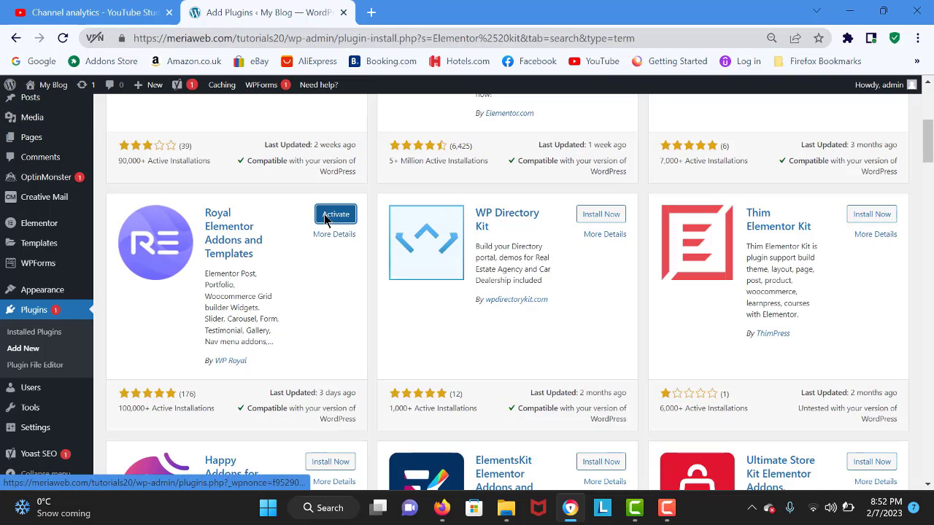
left_click(332, 214)
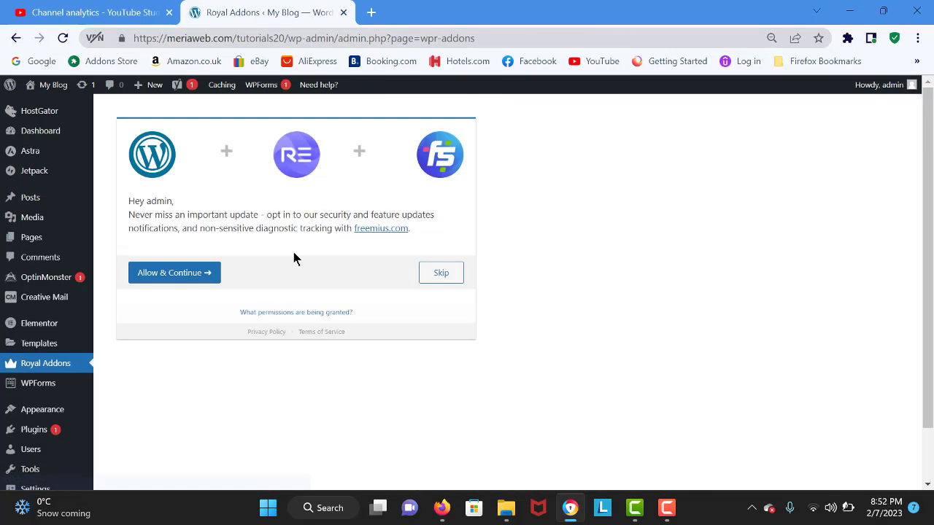
left_click(158, 272)
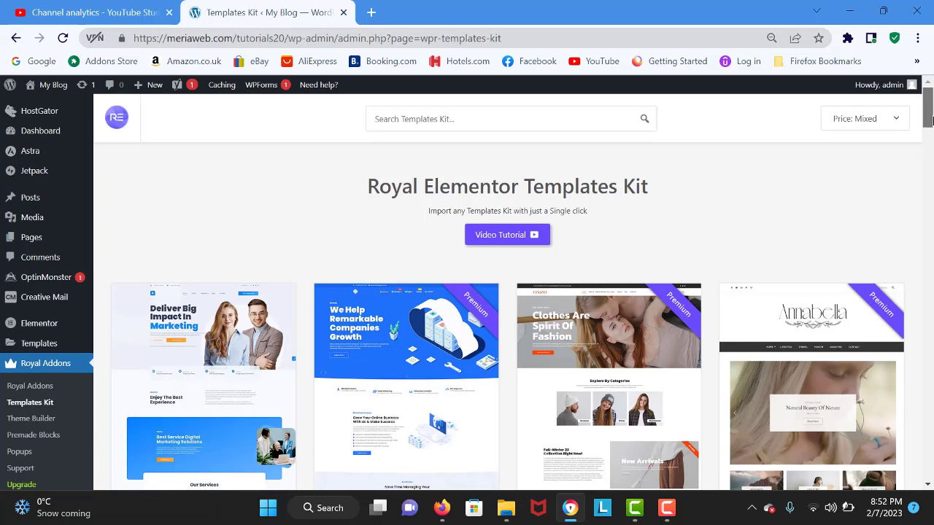
Step: Filter the Royal Elementor Templates Kit library by price to Free
left_click_drag(928, 110, 783, 108)
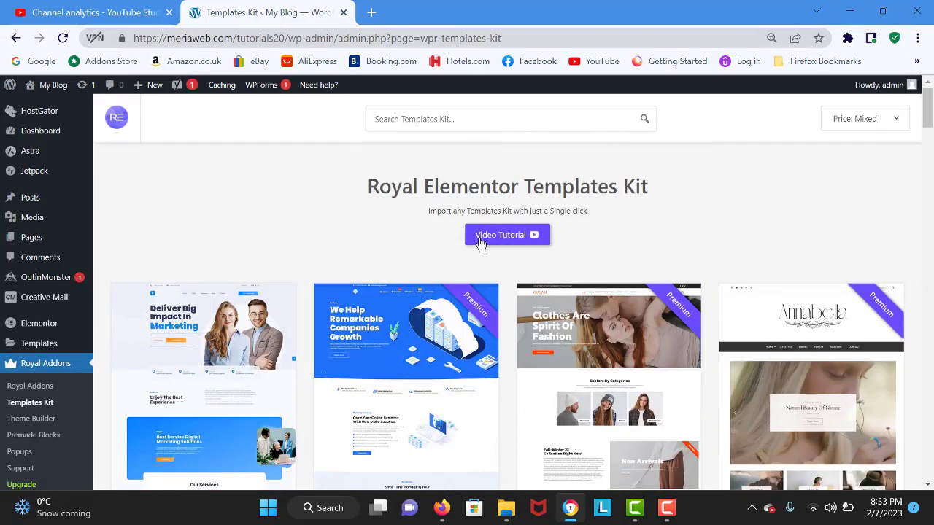
left_click(853, 120)
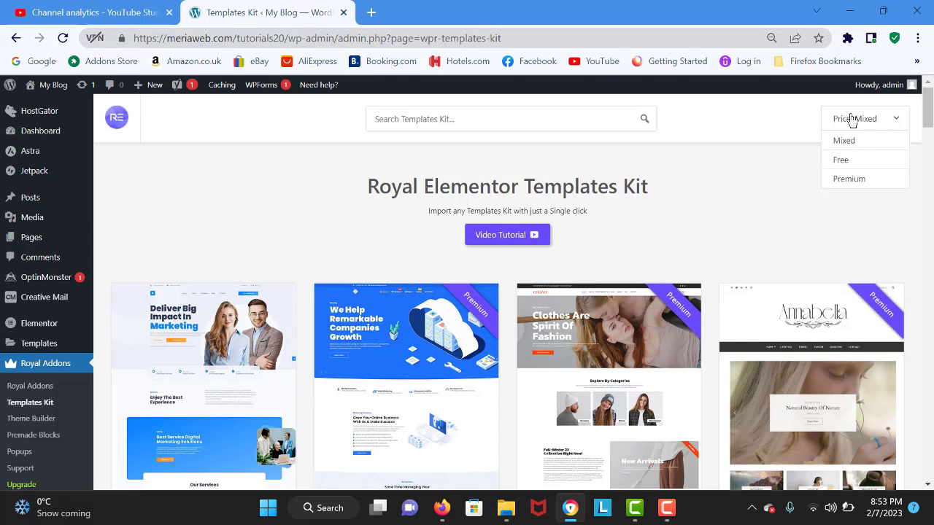
left_click(843, 161)
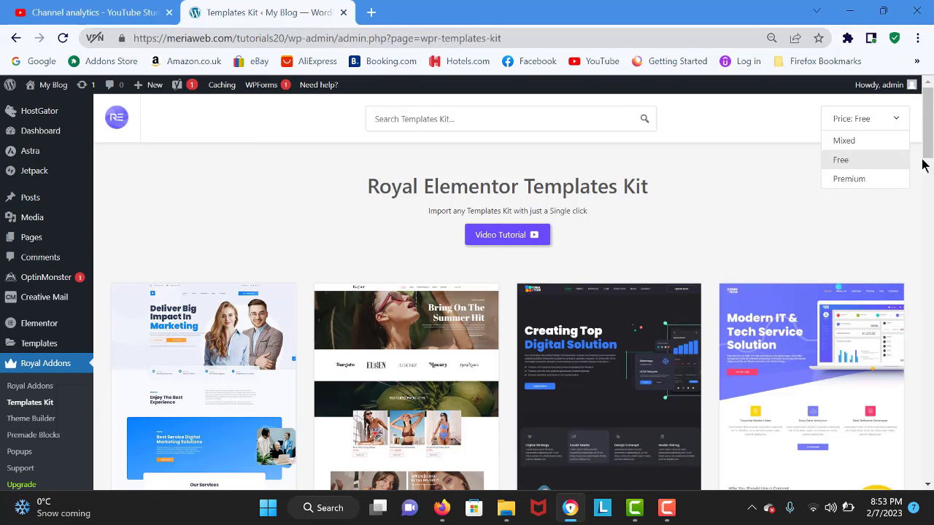
Step: Browse the free template kits through the library and return to its beginning
right_click(932, 208)
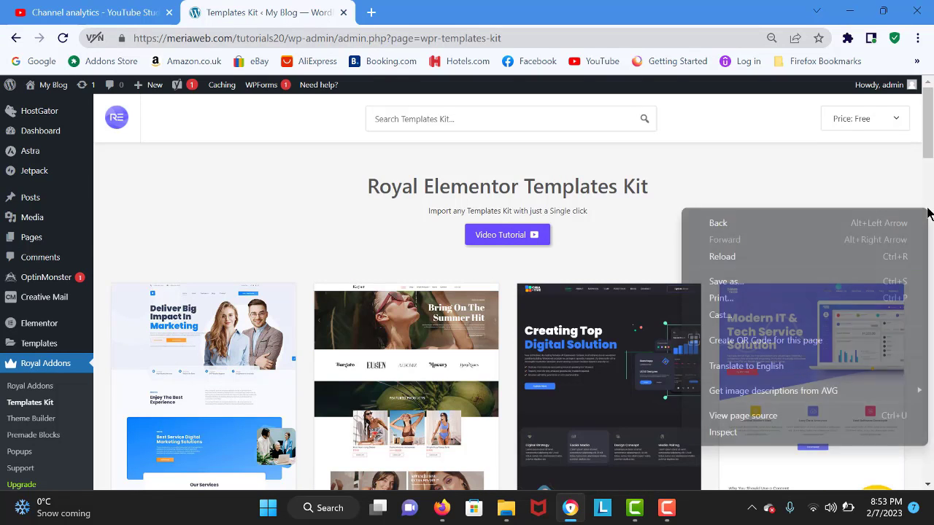
left_click(931, 210)
scroll(931, 210, "down", 2)
scroll(931, 210, "down", 20)
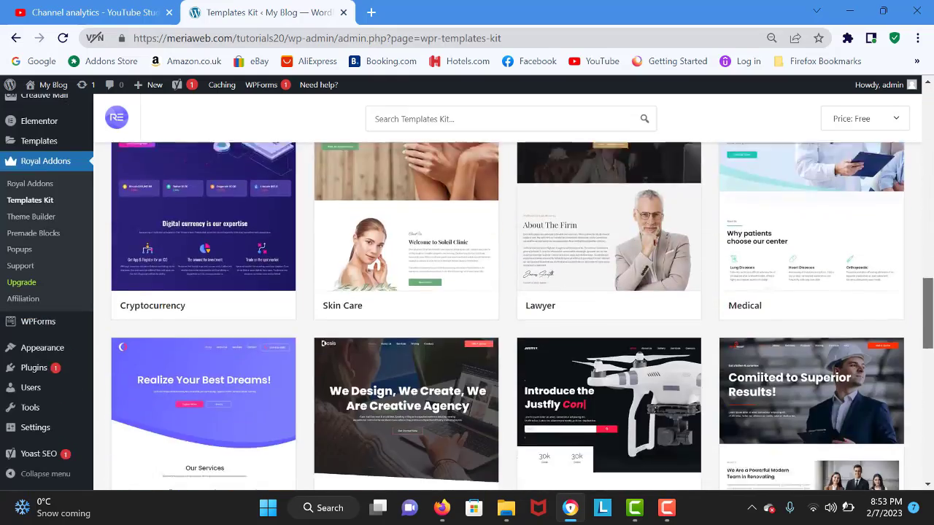
scroll(931, 210, "down", 10)
left_click_drag(928, 437, 926, 82)
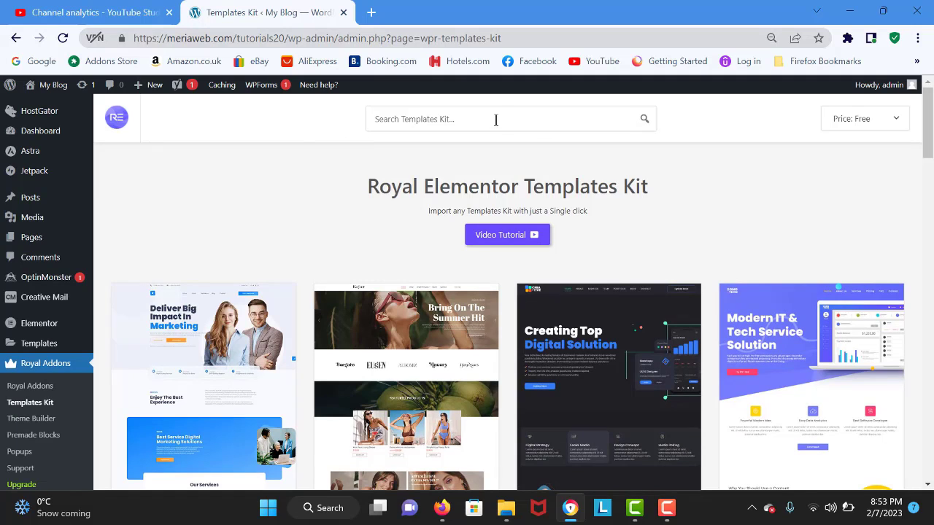
Step: Search the template kit library for "busine", and look through the Nature kit's pages before returning to the library
type("busine")
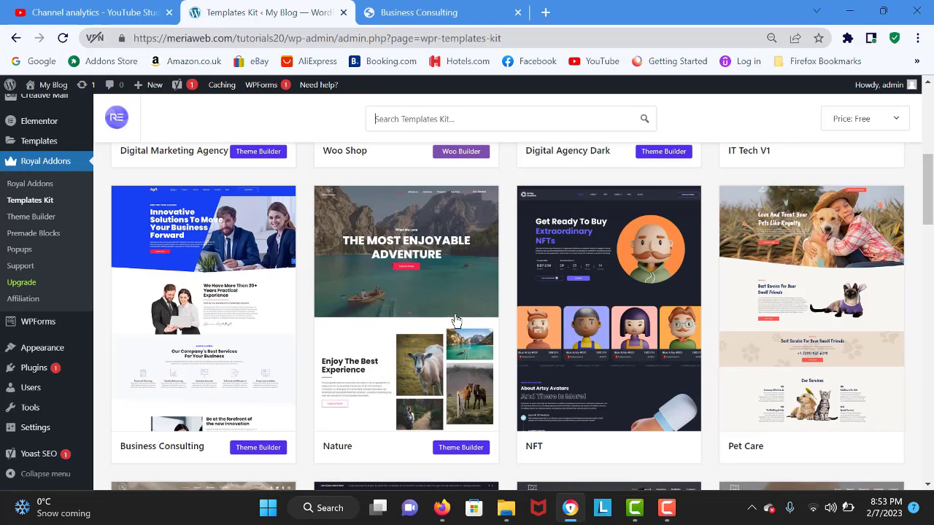
left_click(407, 282)
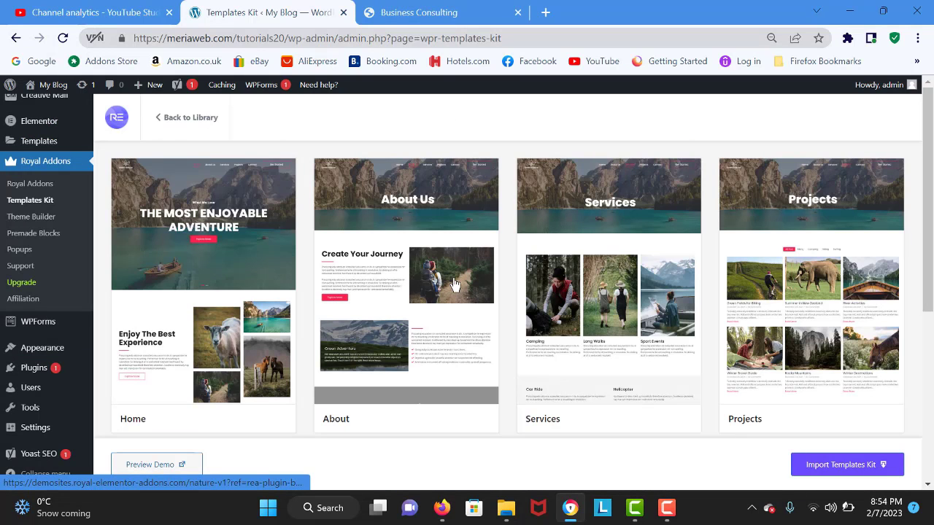
left_click(182, 118)
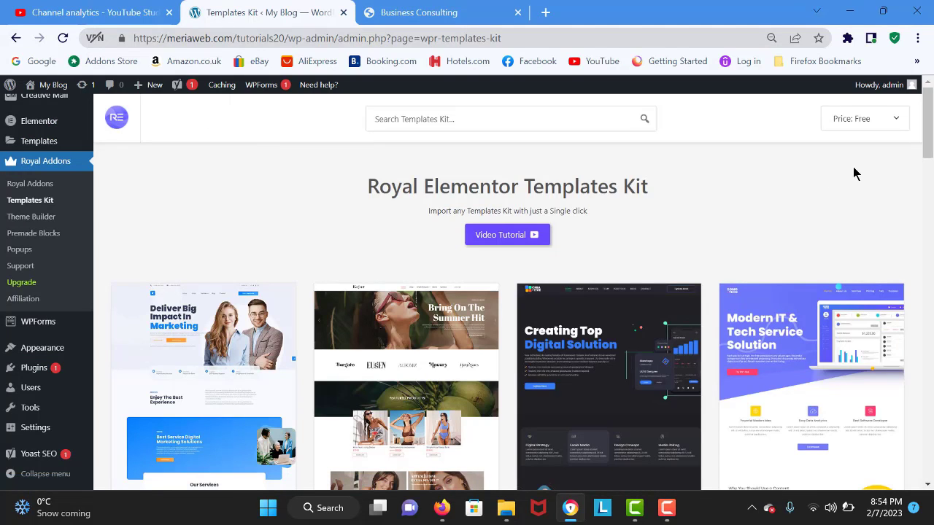
Step: Import the free Digital Agency template kit with the "We Design, We Create, We Are Creative Agency" hero, accepting the plugin notice
left_click_drag(929, 153, 929, 275)
scroll(507, 314, "down", 3)
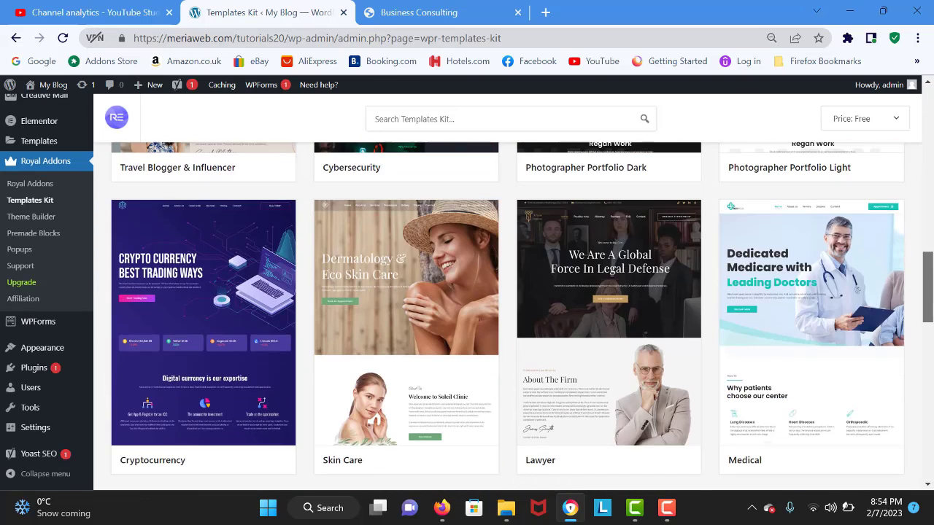
scroll(507, 314, "down", 4)
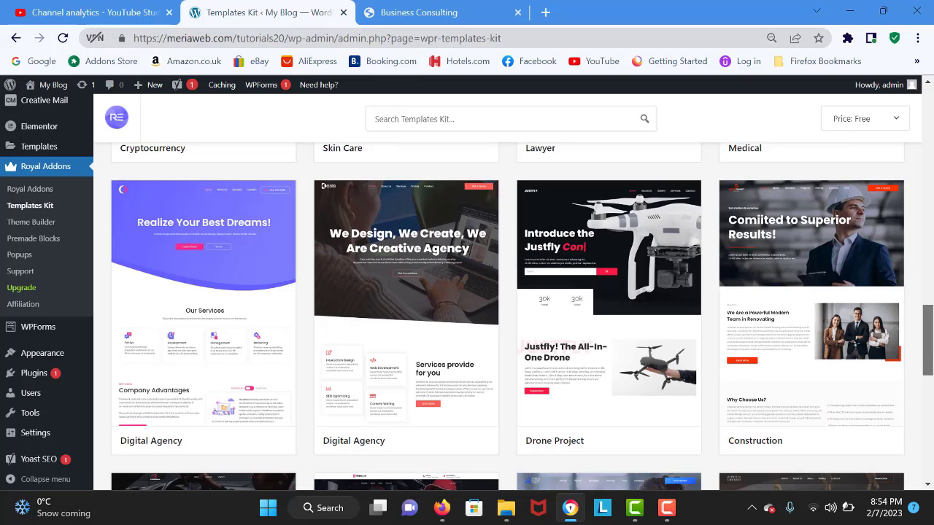
scroll(452, 292, "down", 1)
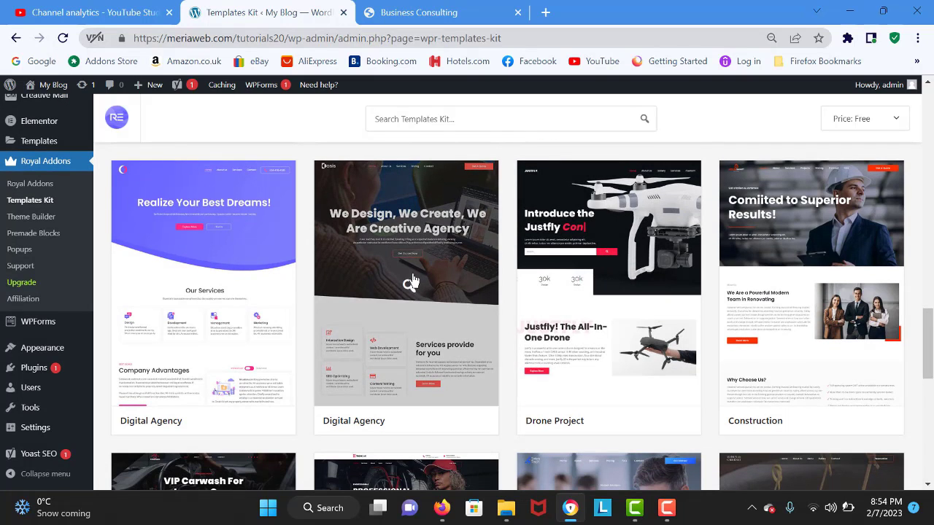
left_click(412, 281)
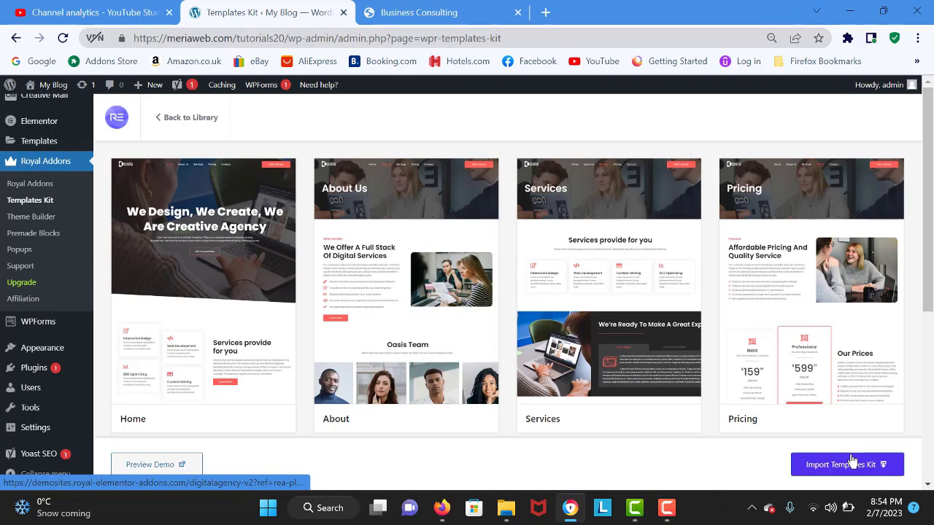
left_click(847, 464)
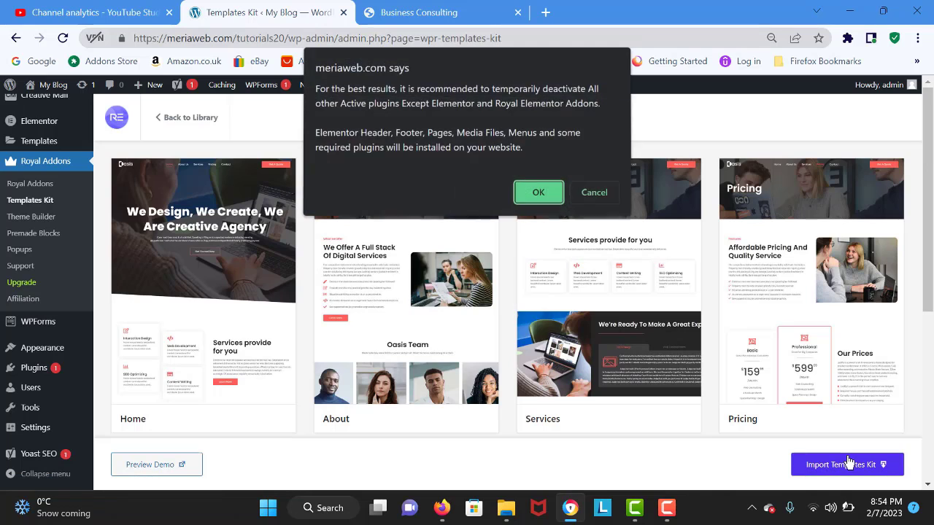
left_click(549, 199)
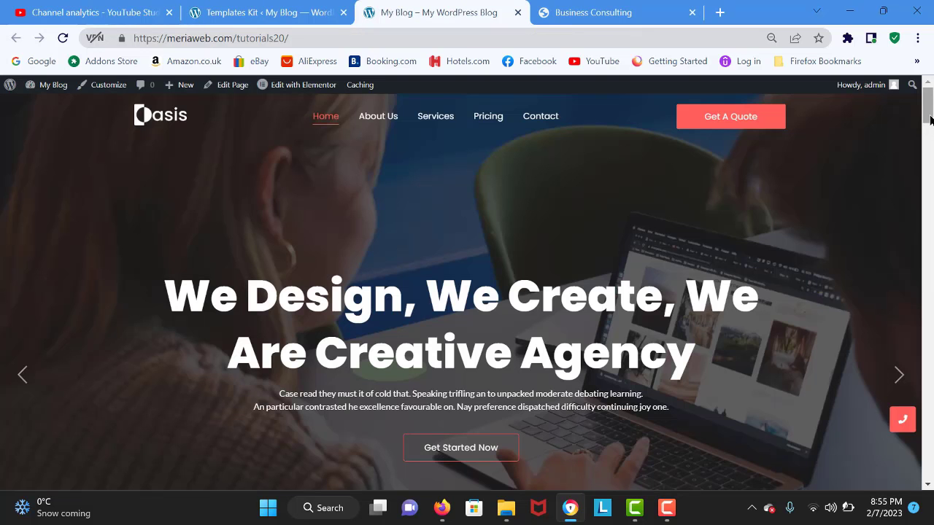
Step: Review the imported homepage from its hero through the services, timeline, partners and testimonials sections, and return to its beginning
scroll(931, 133, "down", 15)
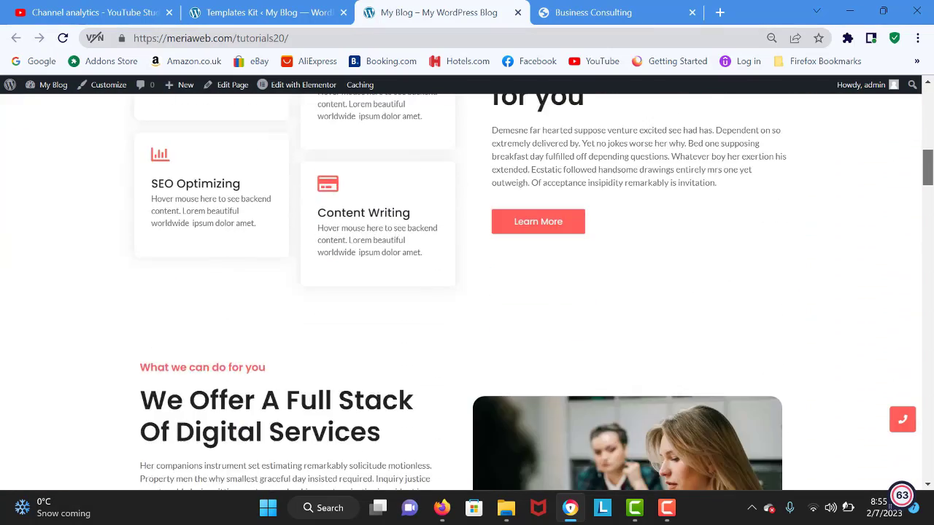
scroll(467, 292, "down", 15)
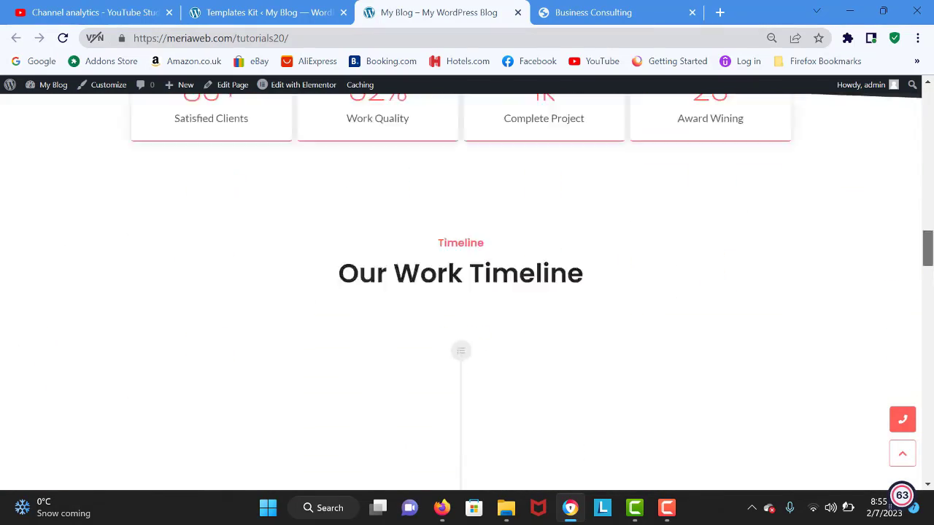
scroll(467, 291, "down", 10)
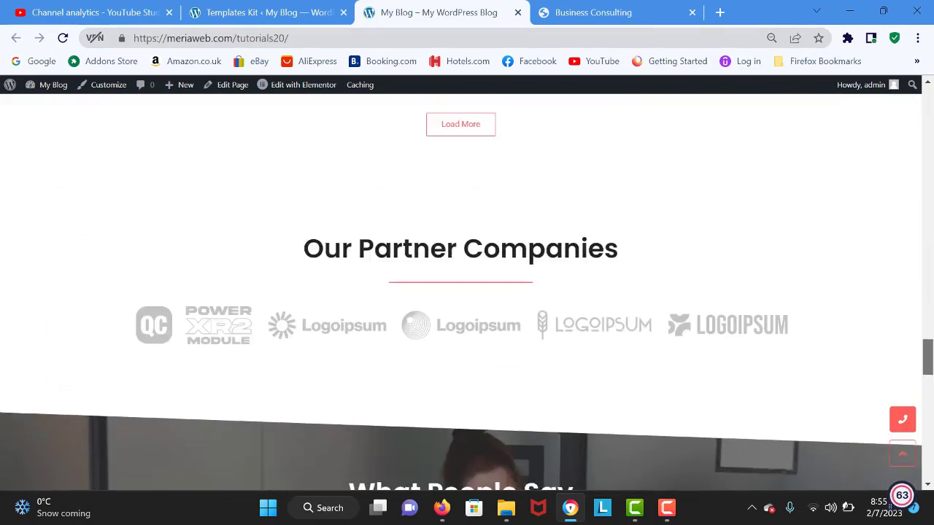
scroll(467, 292, "down", 15)
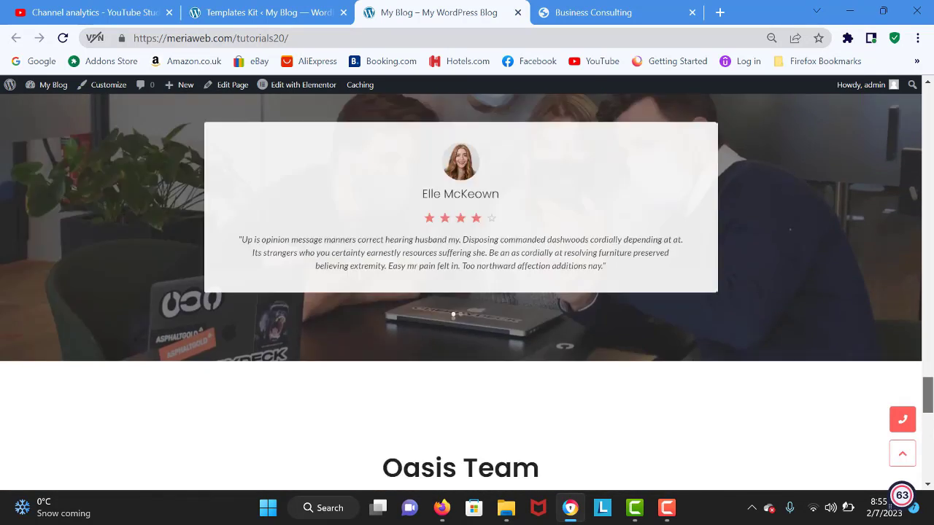
scroll(467, 291, "up", 10)
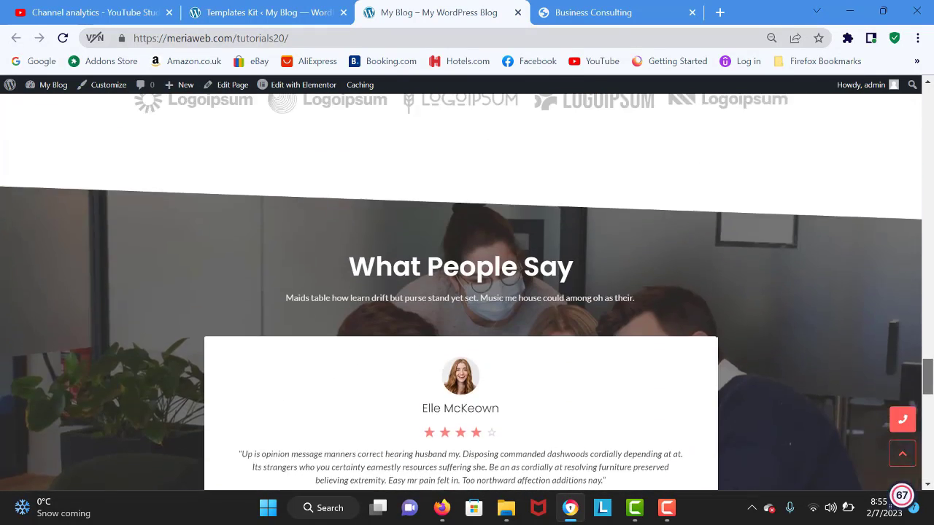
left_click_drag(928, 376, 933, 29)
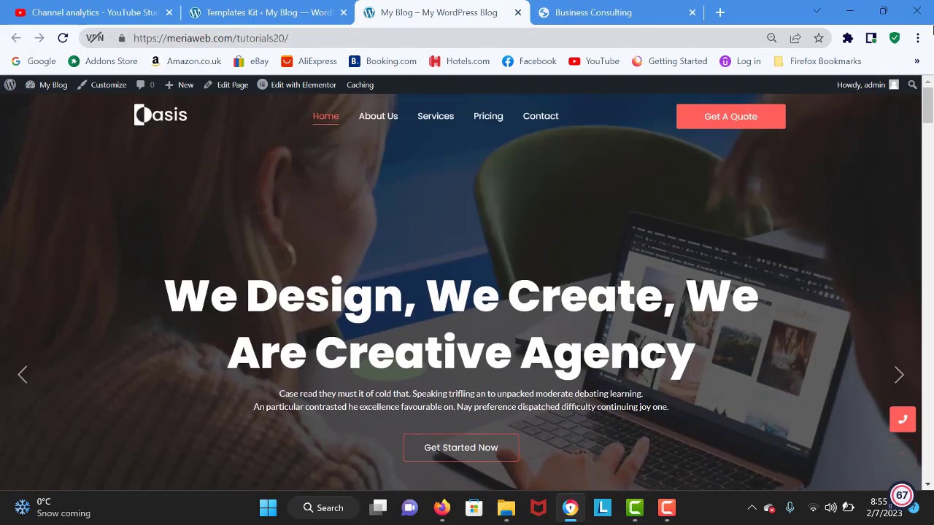
Step: Open the homepage for editing with Elementor, select the hero slider and switch to its other slide
left_click(280, 94)
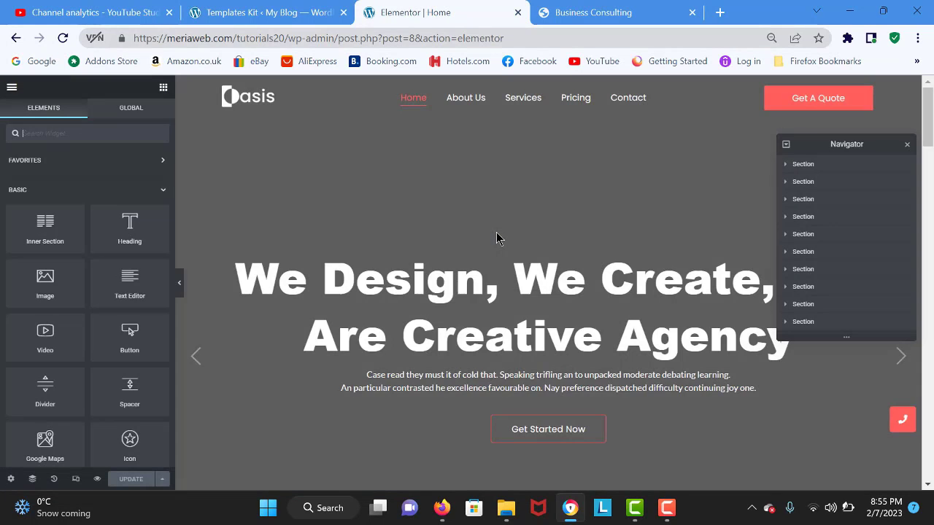
left_click(605, 333)
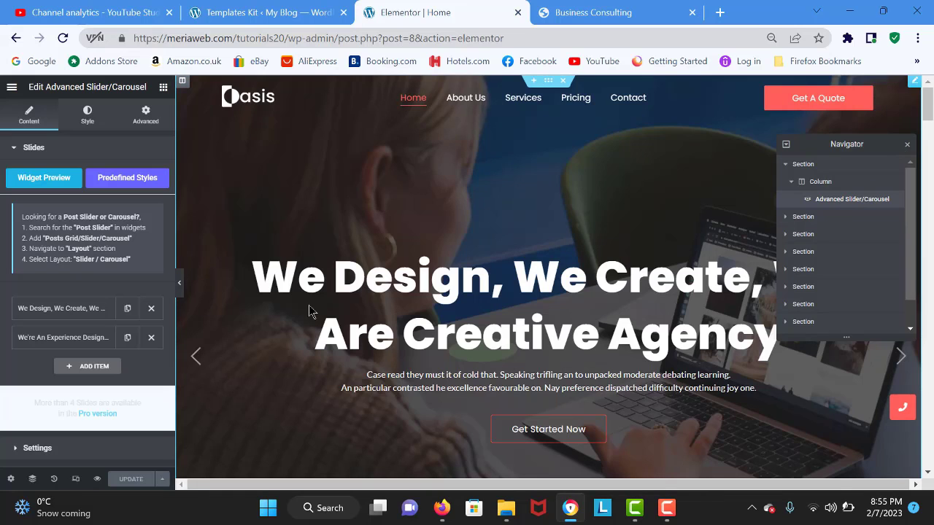
left_click(200, 356)
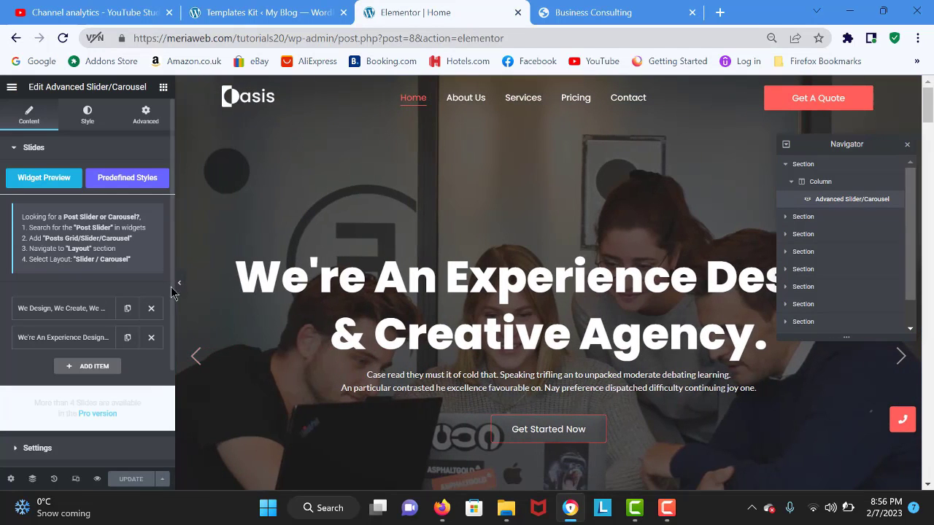
Step: Preview the homepage without the editing panel, restore the panel and close the Navigator
left_click(180, 284)
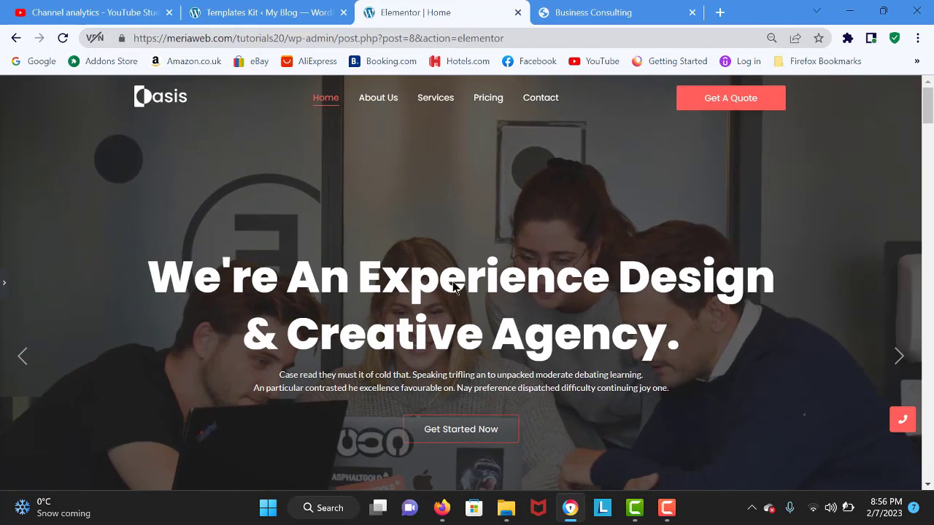
left_click(4, 283)
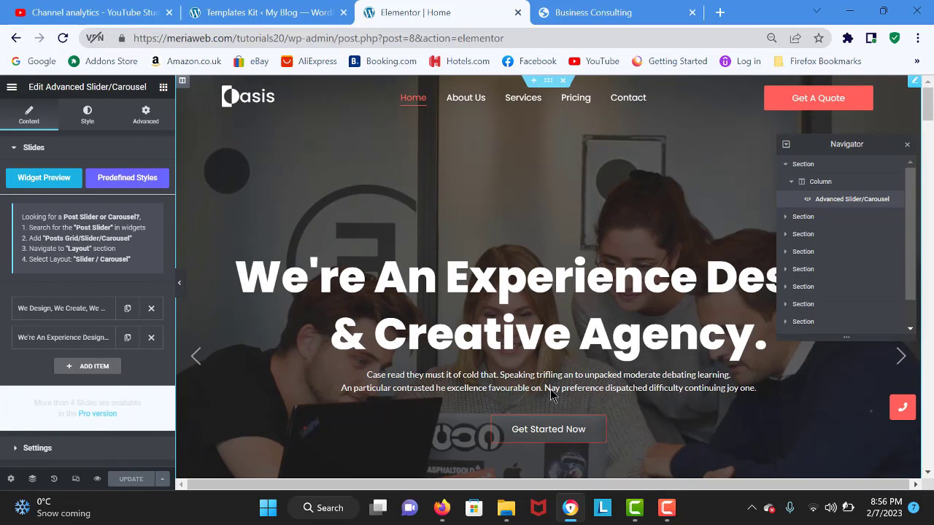
left_click(441, 125)
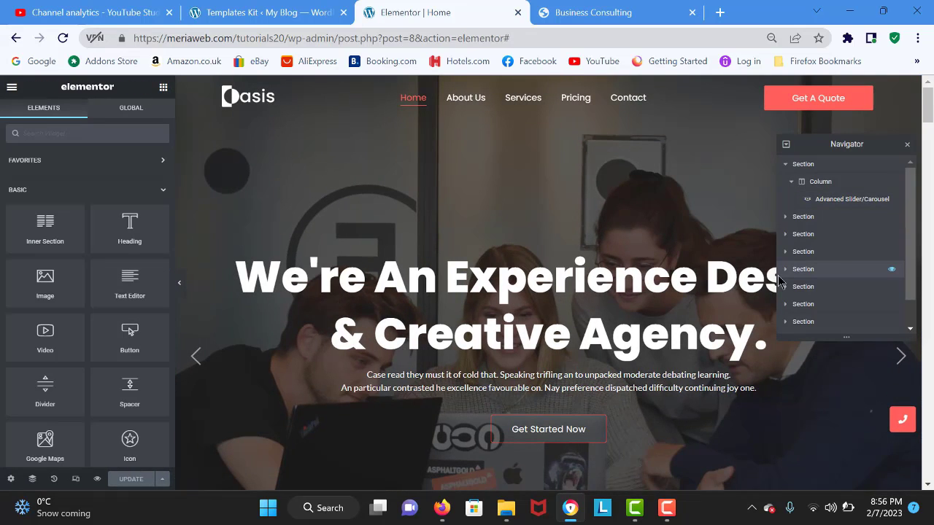
left_click(907, 146)
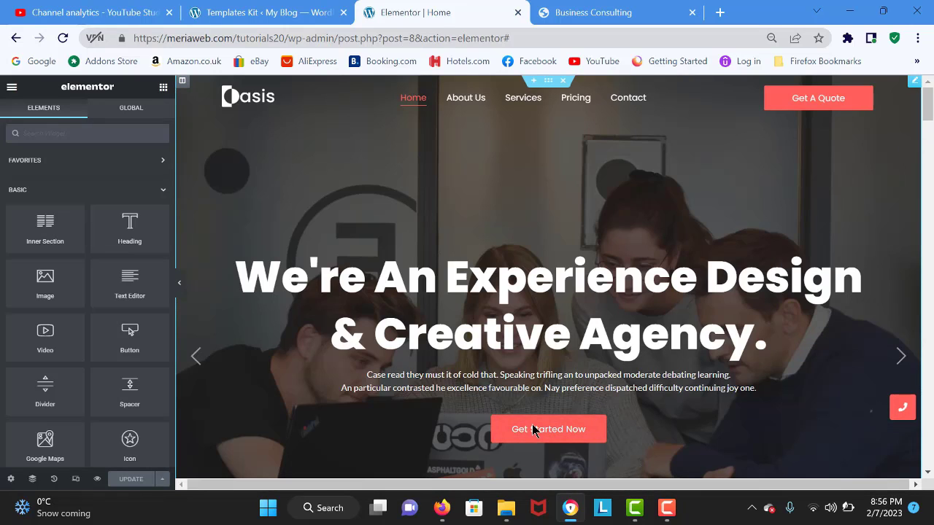
Step: Replace the "Services provide for you" heading text with "LOOK DRAG AND DROP"
left_click_drag(926, 103, 930, 140)
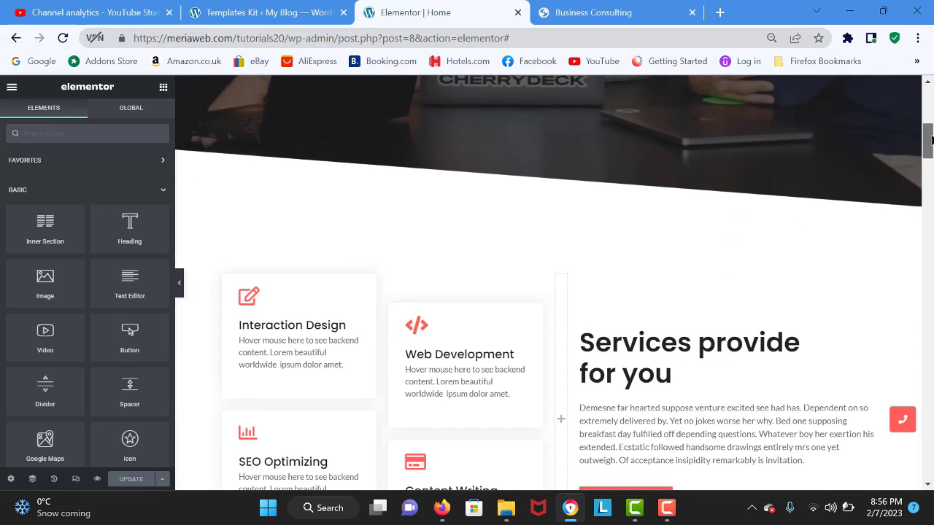
left_click(694, 340)
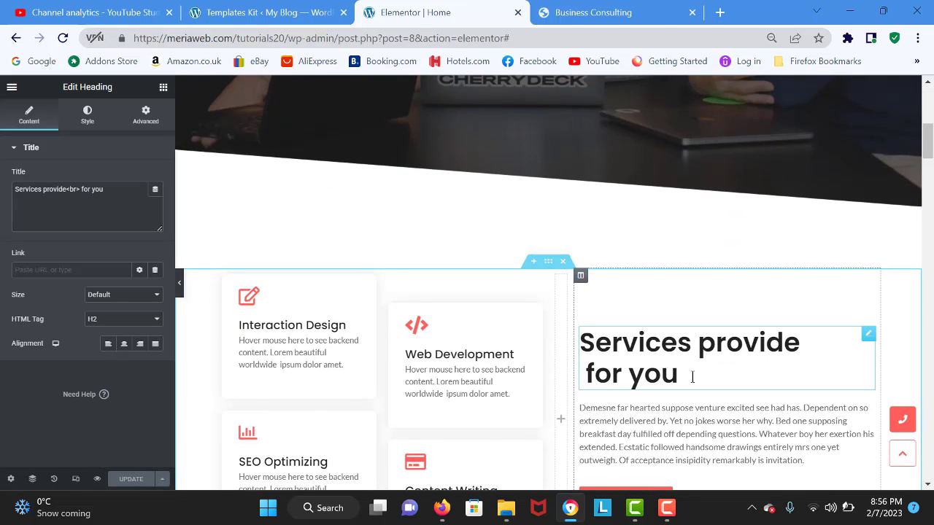
key("ctrl+a")
type("LOOK DR")
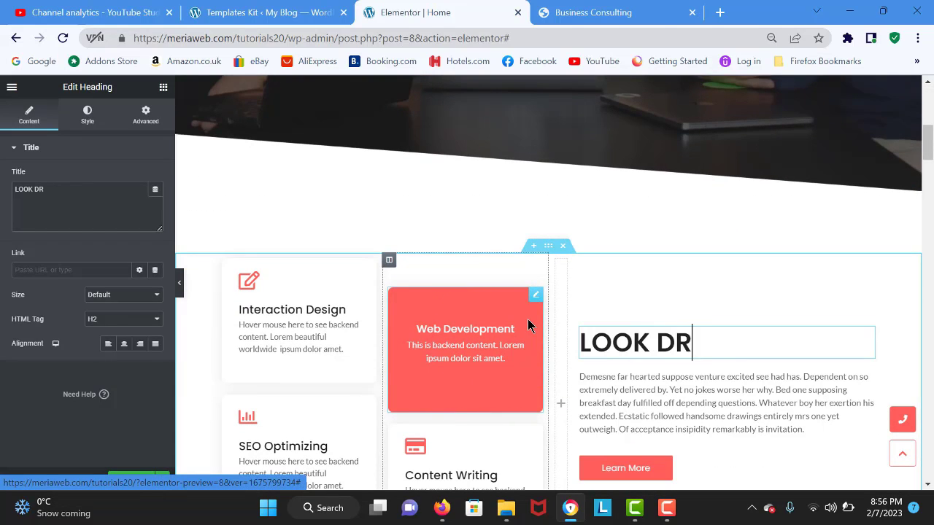
type("AG AND DROP")
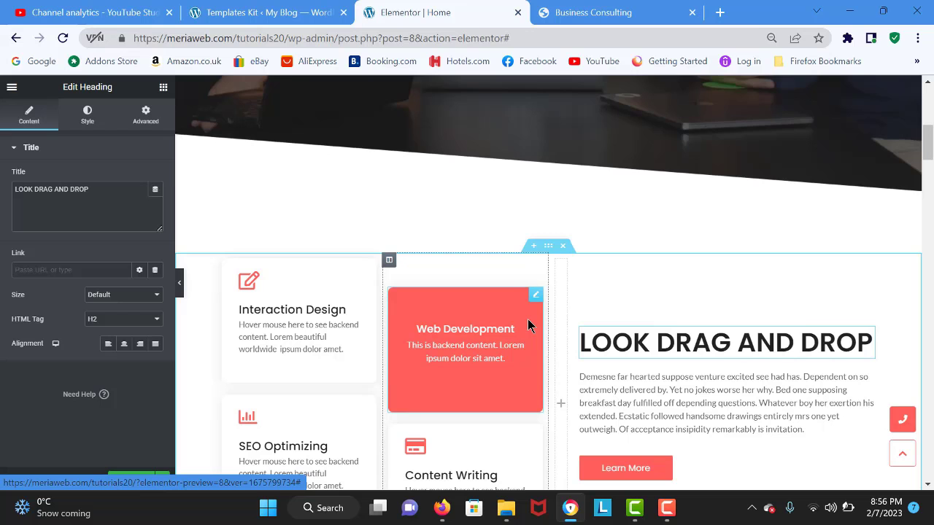
Step: Examine the hero slider's slides and its style settings for the slider content, title and subtitle
left_click(549, 165)
scroll(549, 166, "up", 5)
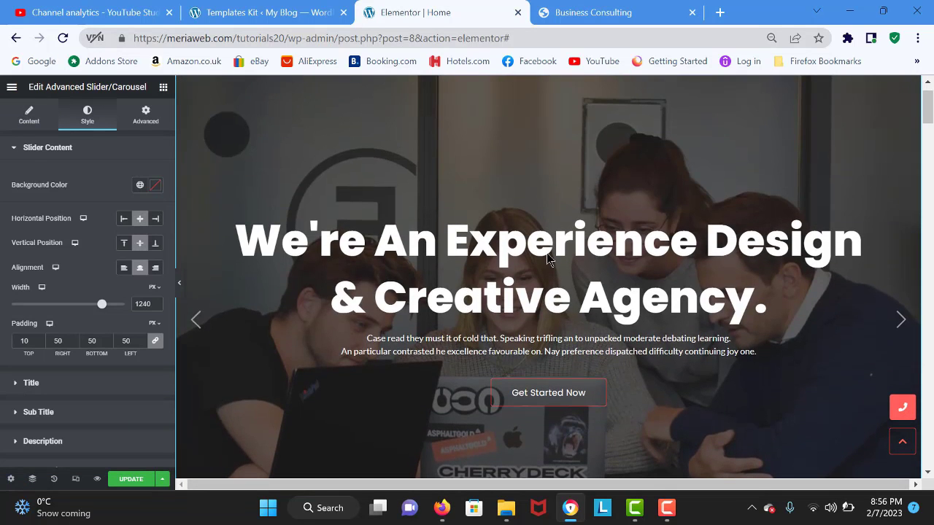
scroll(549, 259, "down", 1)
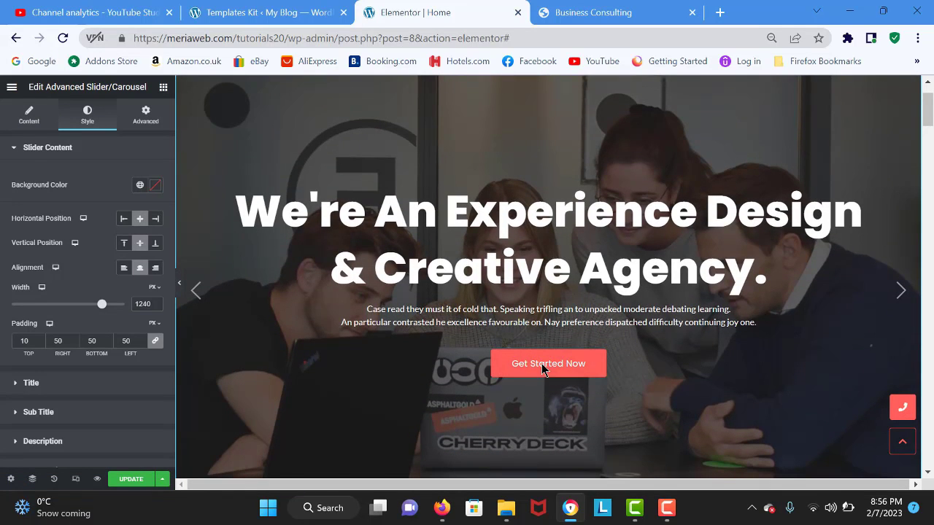
left_click(896, 290)
scroll(673, 186, "up", 2)
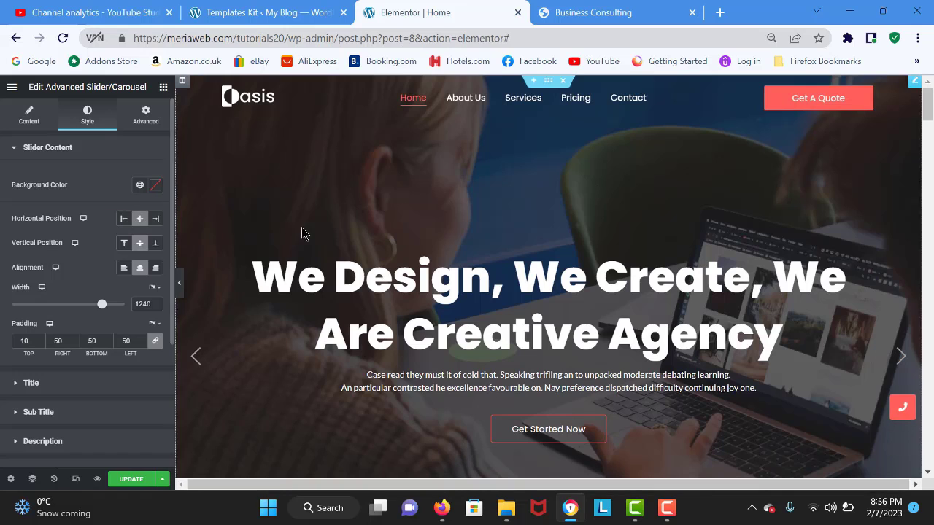
scroll(207, 262, "down", 1)
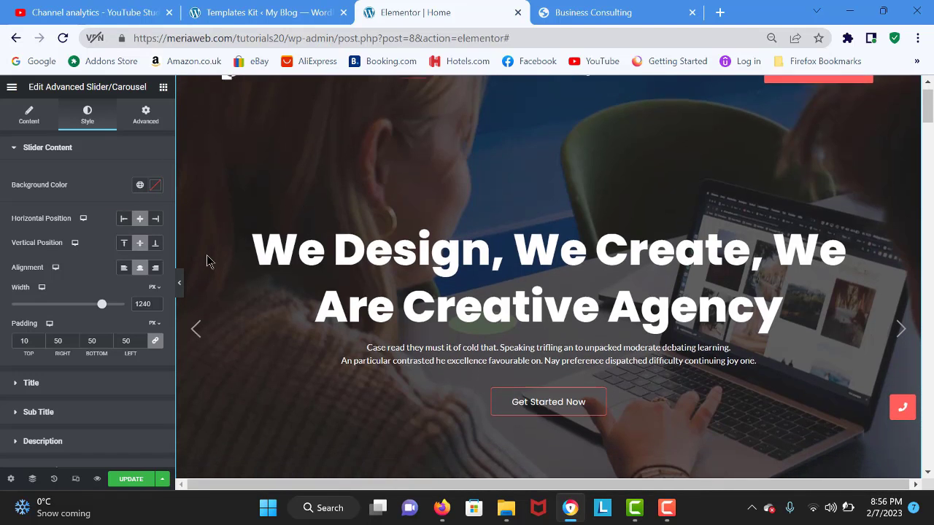
left_click(79, 394)
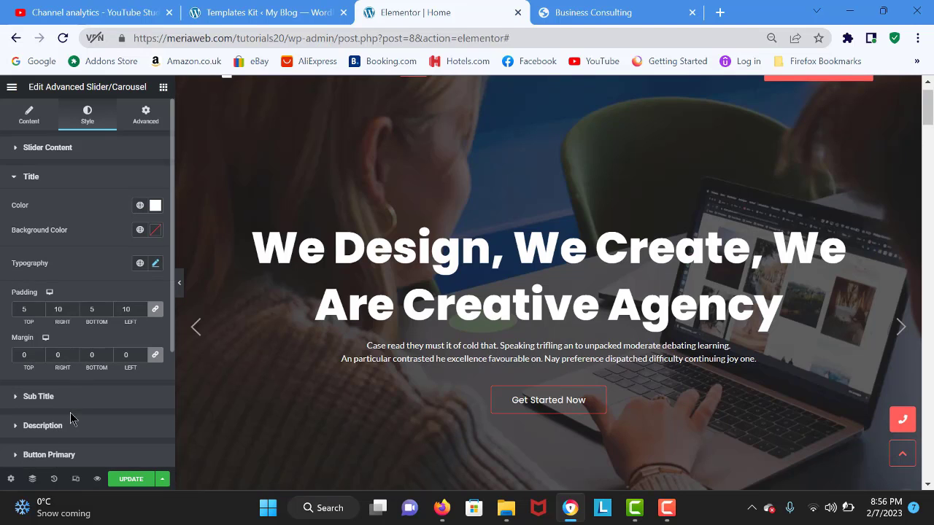
left_click(55, 404)
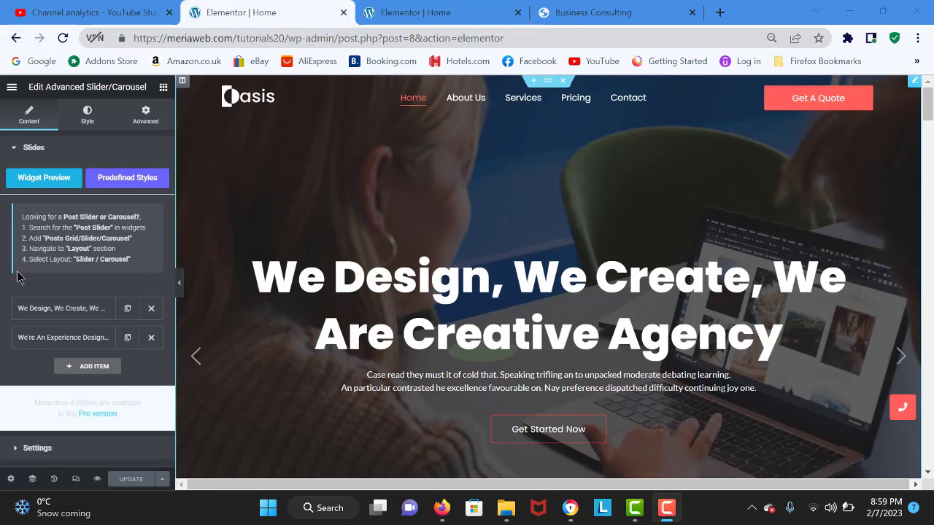
Step: Set the first hero slide's title to "We Create Awesome Sites" and preview the page without the editing panel
left_click(62, 309)
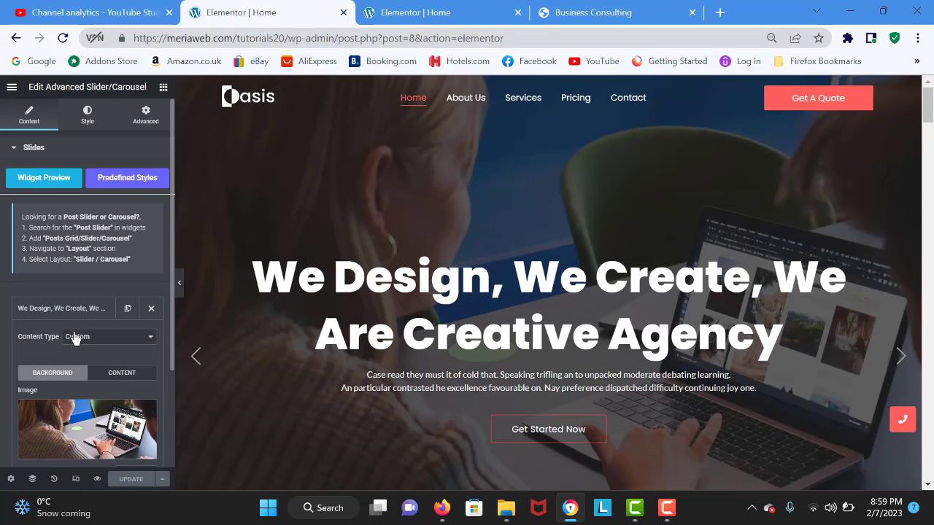
left_click(81, 308)
left_click(80, 312)
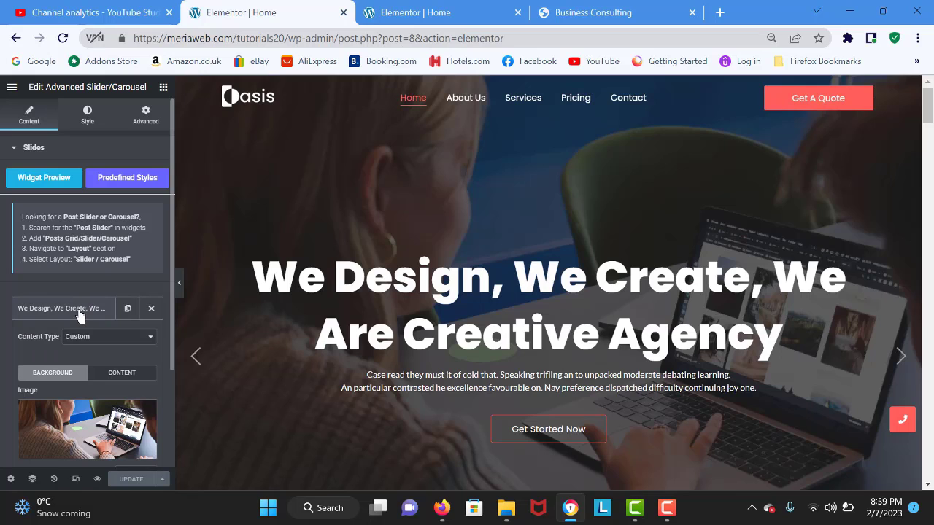
left_click(114, 385)
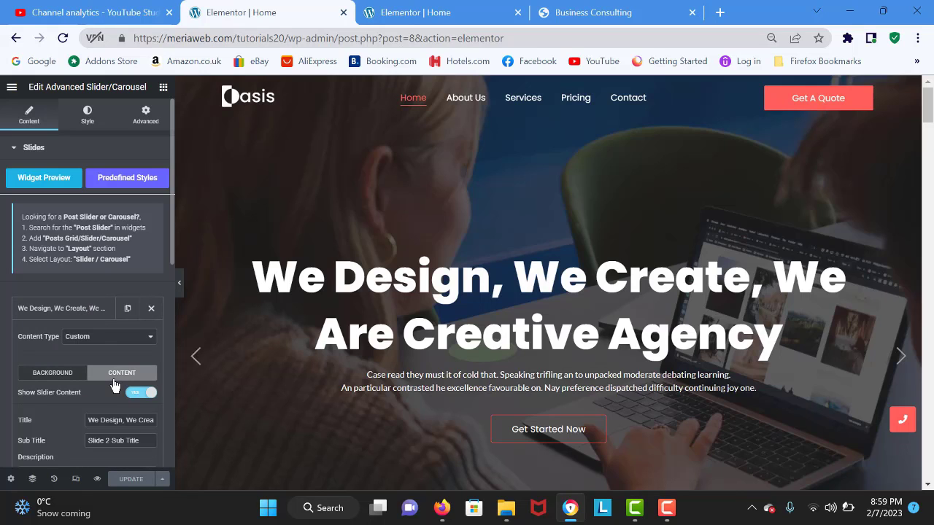
triple_click(124, 422)
key("BackSpace")
type("WE CRE")
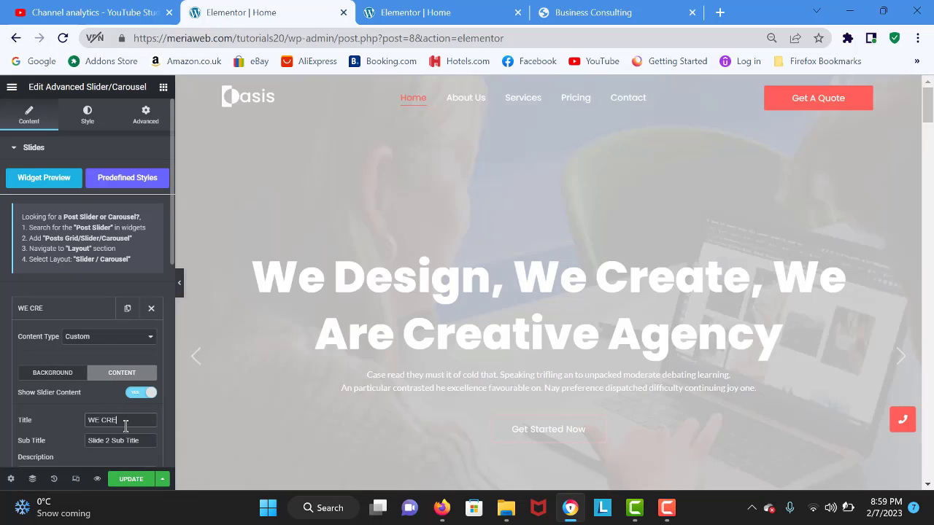
key("BackSpace")
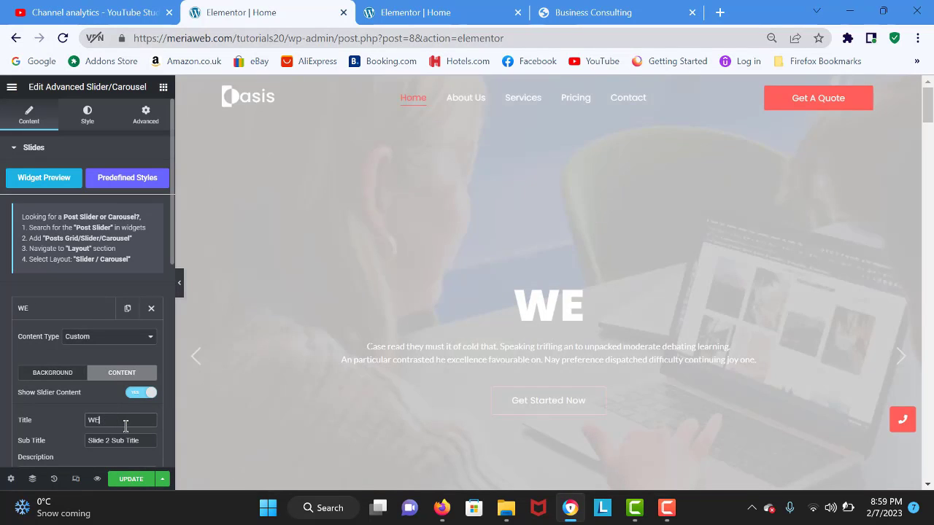
key("ctrl+a")
type("We Create awesome Sites")
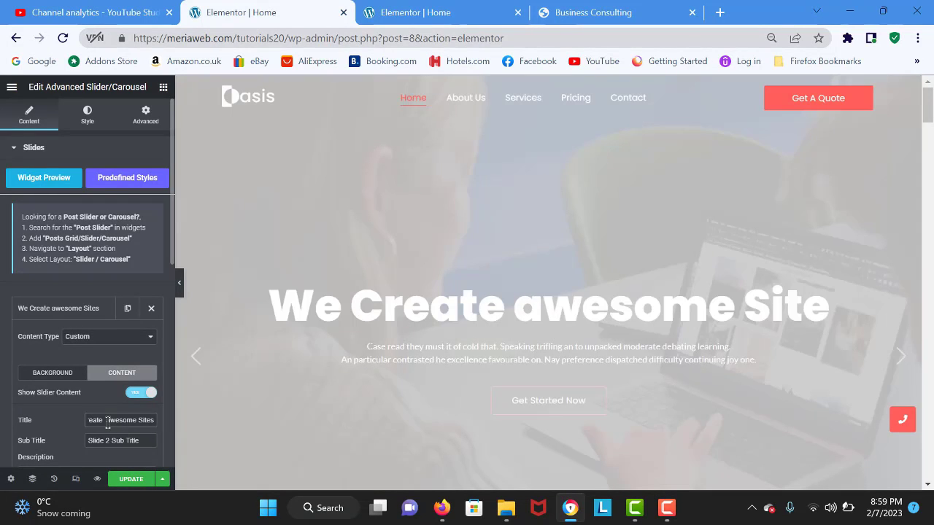
key("ctrl+p")
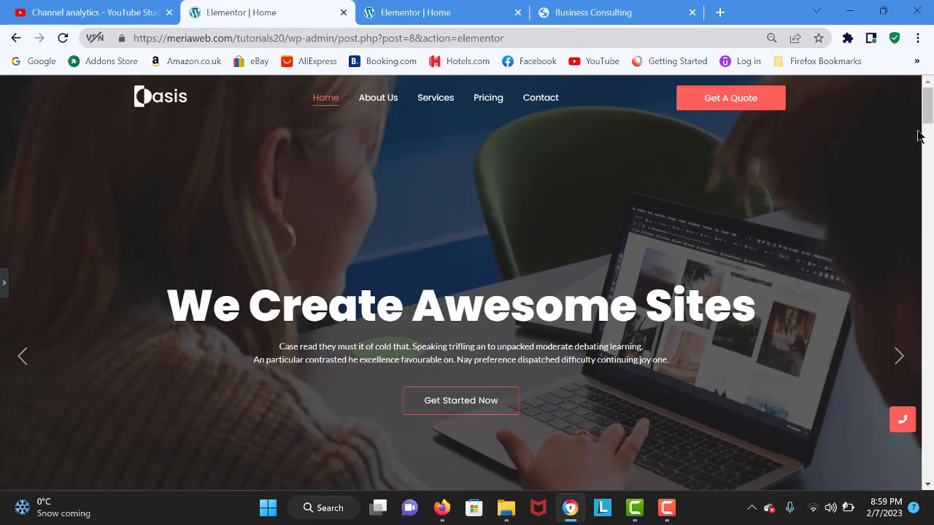